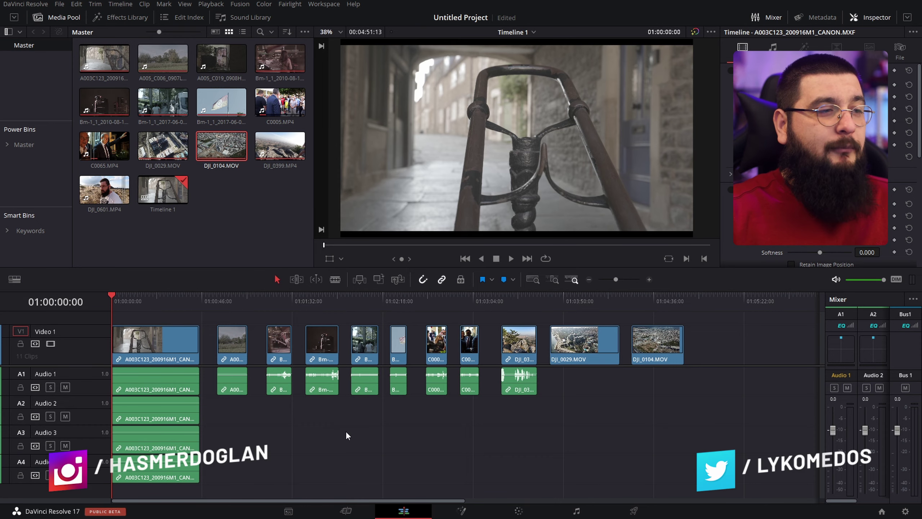
- Switch to the Color page and show the Curves panel in place of the Tracker
{"action": "left_click", "coordinate": [530, 511]}
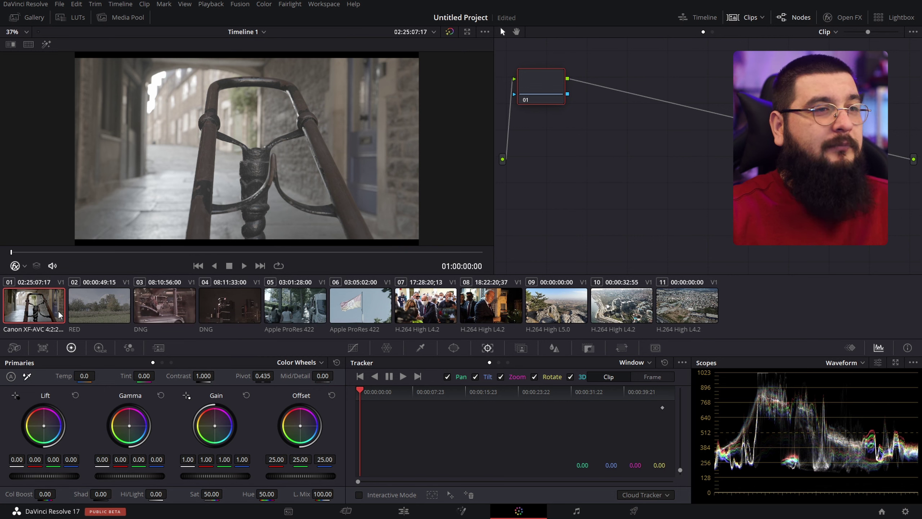
{"action": "right_click", "coordinate": [698, 305]}
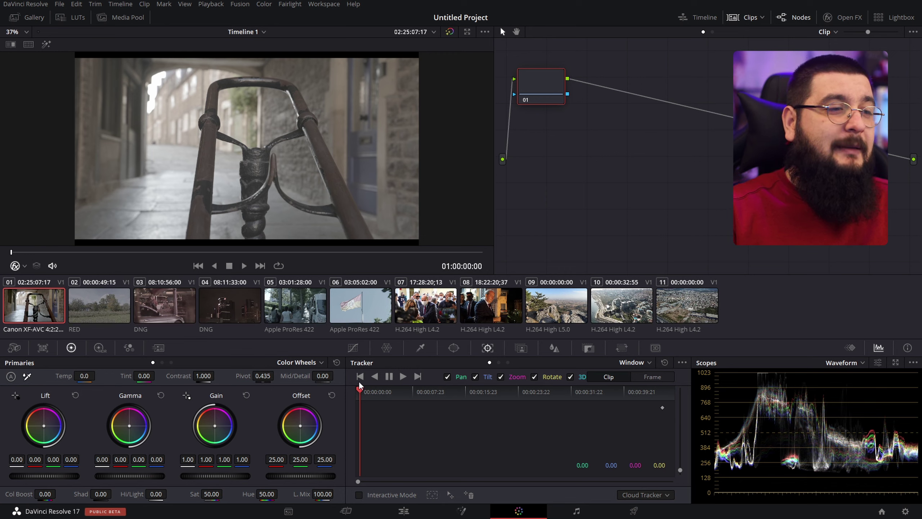
{"action": "left_click", "coordinate": [354, 348]}
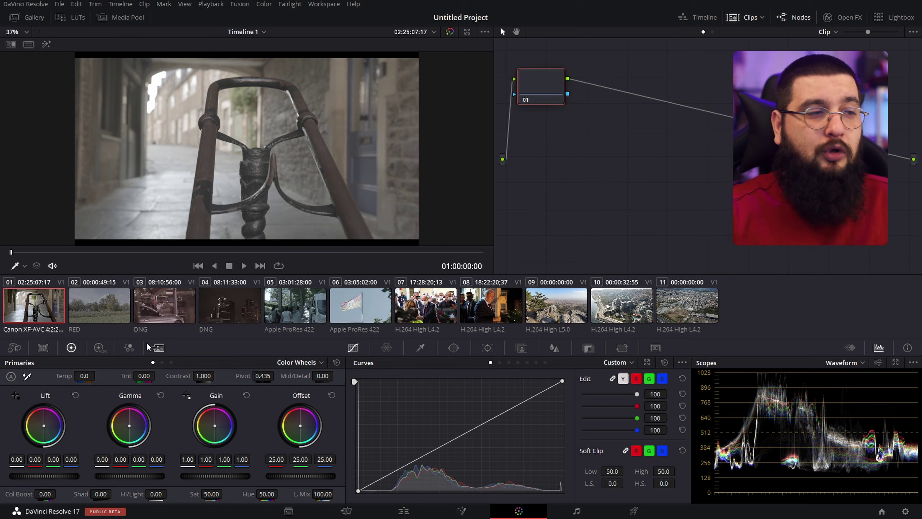
- Grade the Canon clip manually to Lift -0.10, Gain 1.06, Gamma 0.02, then preview a later frame
{"action": "left_click_drag", "start_coordinate": [62, 476], "coordinate": [33, 476]}
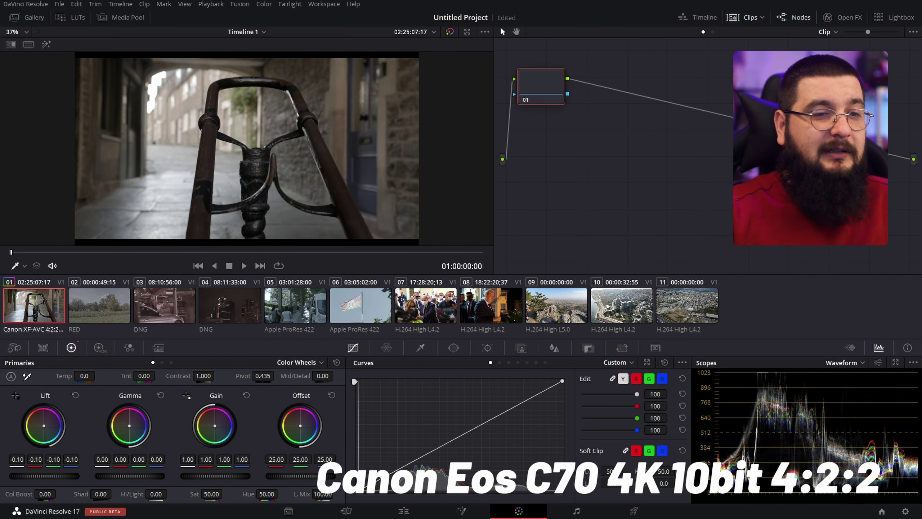
{"action": "left_click_drag", "start_coordinate": [216, 476], "coordinate": [230, 476]}
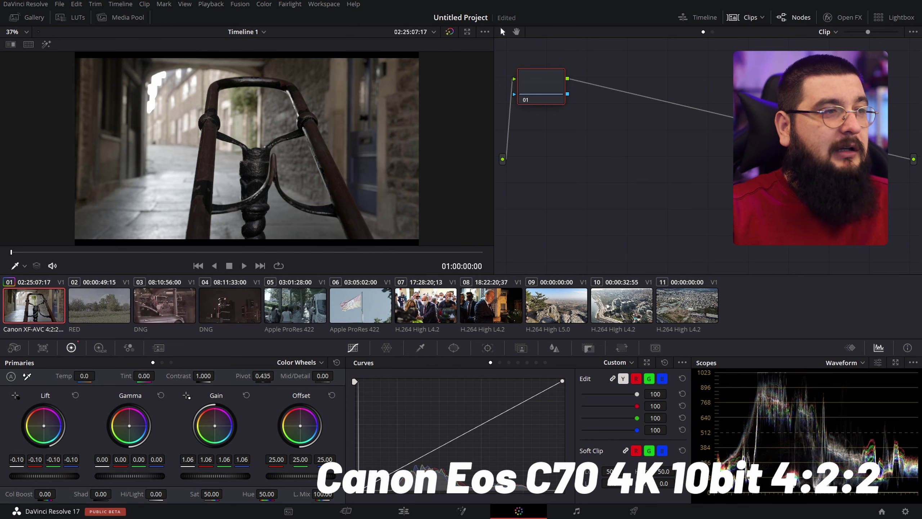
{"action": "left_click_drag", "start_coordinate": [145, 472], "coordinate": [145, 475]}
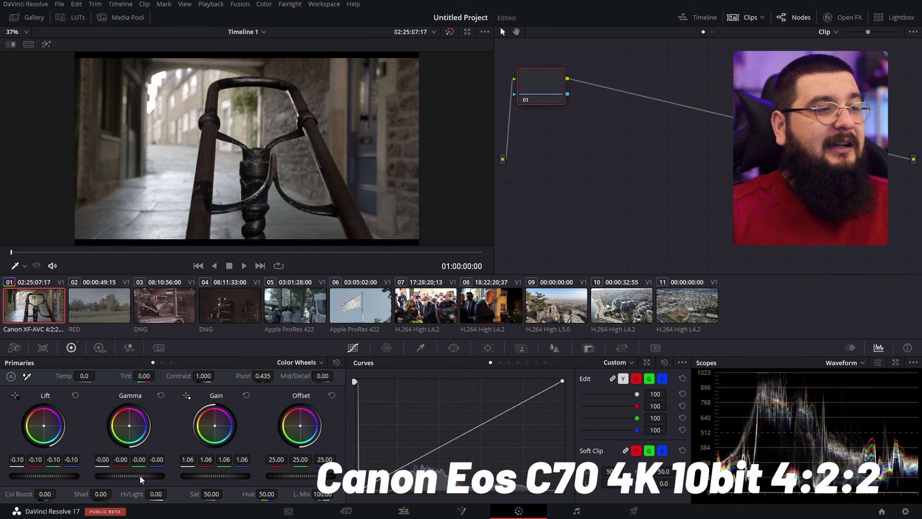
{"action": "left_click_drag", "start_coordinate": [148, 476], "coordinate": [116, 477]}
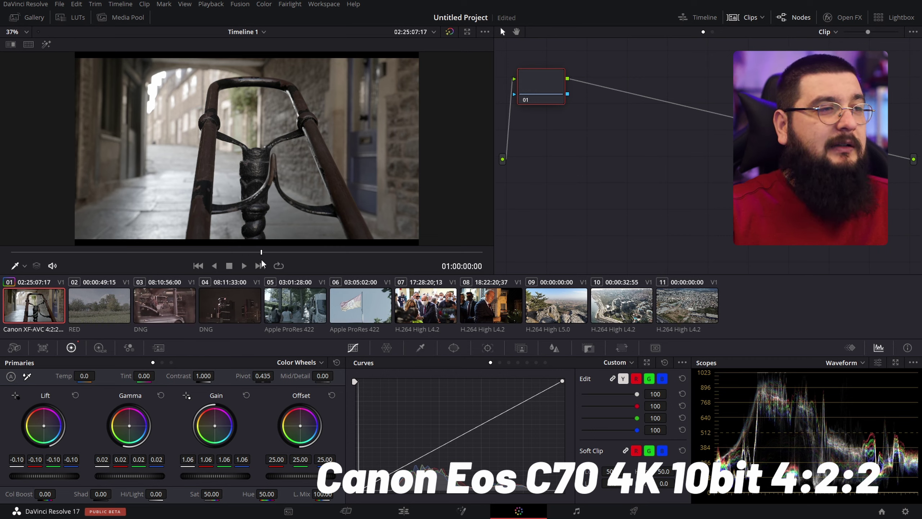
{"action": "left_click_drag", "start_coordinate": [262, 260], "coordinate": [366, 268]}
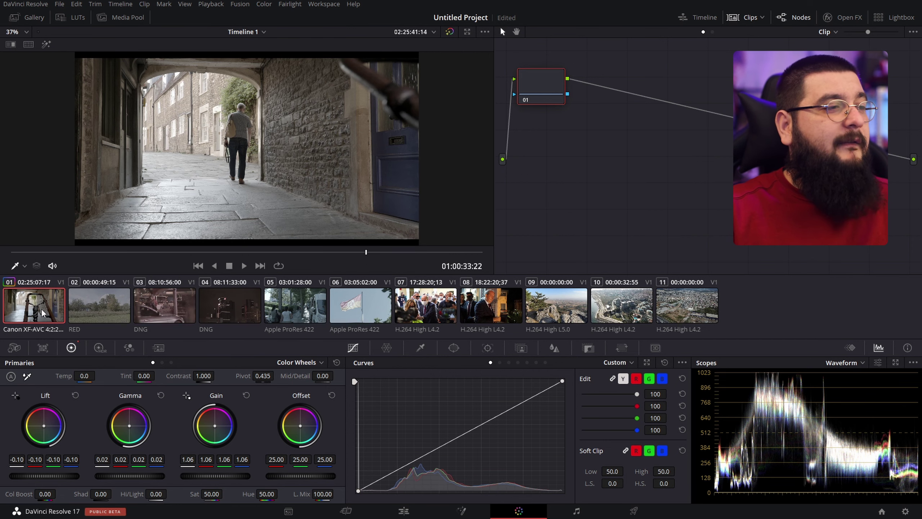
- Reset node 01's grade to clear the Canon clip's manual correction
{"action": "right_click", "coordinate": [537, 88]}
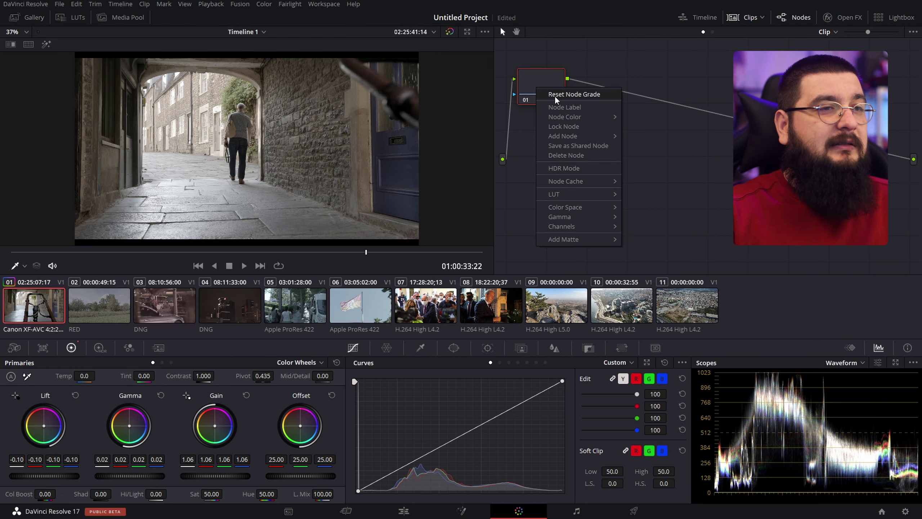
{"action": "left_click", "coordinate": [555, 95]}
{"action": "left_click_drag", "start_coordinate": [550, 94], "coordinate": [581, 87]}
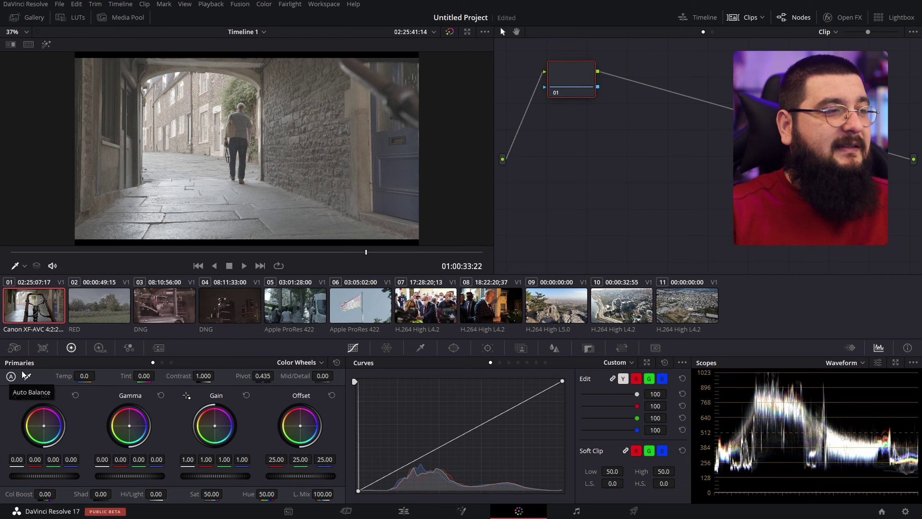
- Apply Auto Balance to the Canon clip, try a darker gamma, then return Gamma to 0.00
{"action": "left_click", "coordinate": [98, 252]}
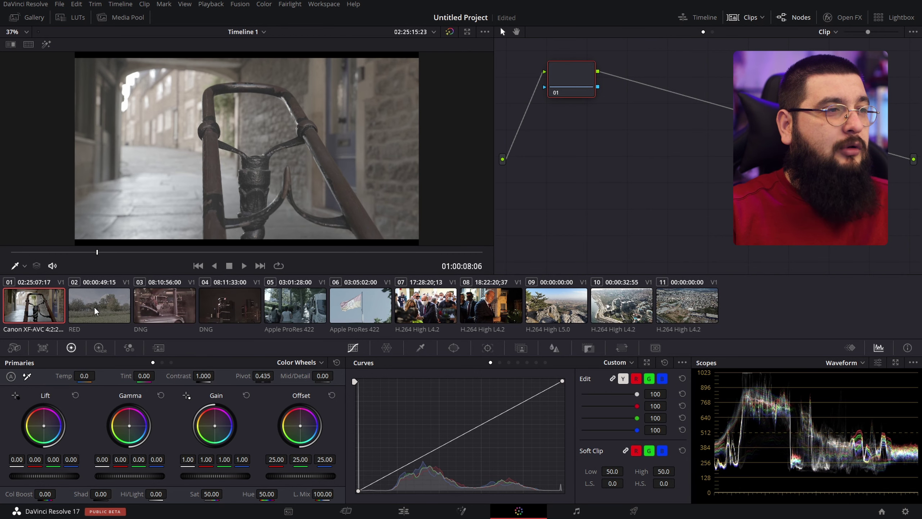
{"action": "left_click", "coordinate": [11, 378]}
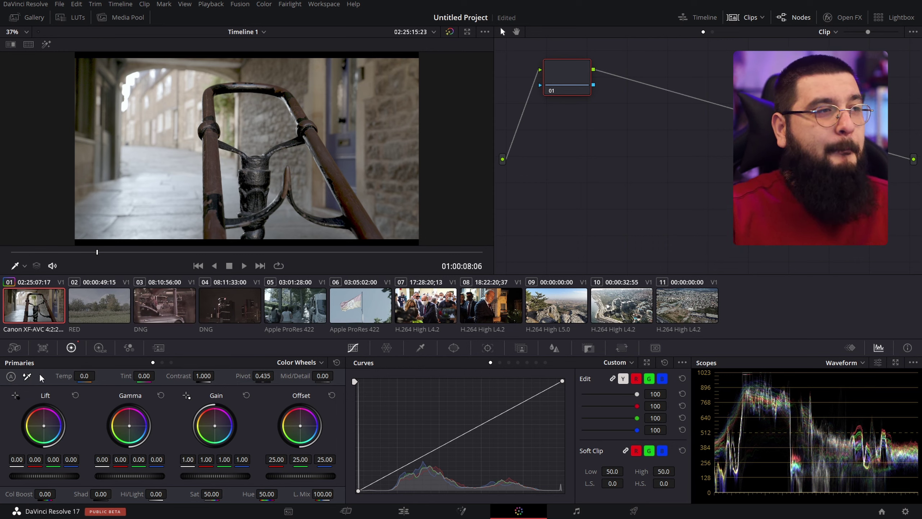
{"action": "left_click_drag", "start_coordinate": [129, 476], "coordinate": [120, 476]}
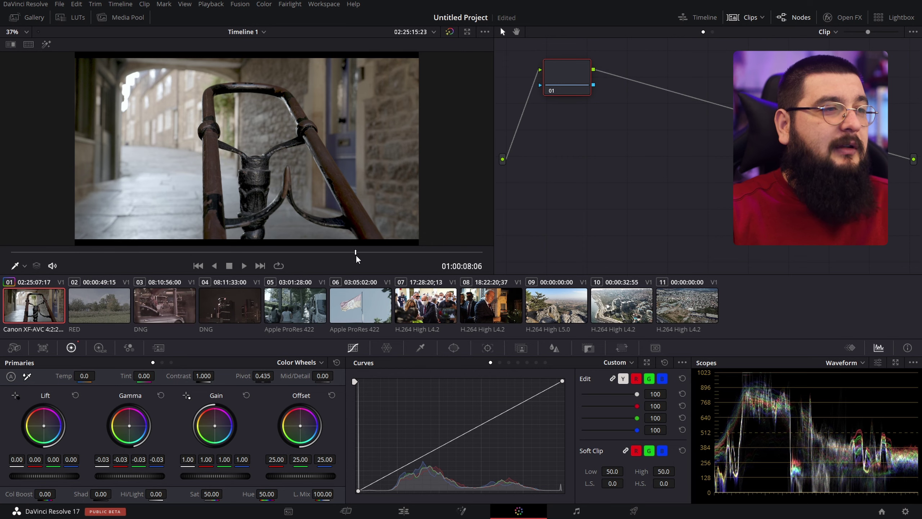
{"action": "left_click_drag", "start_coordinate": [356, 254], "coordinate": [353, 252]}
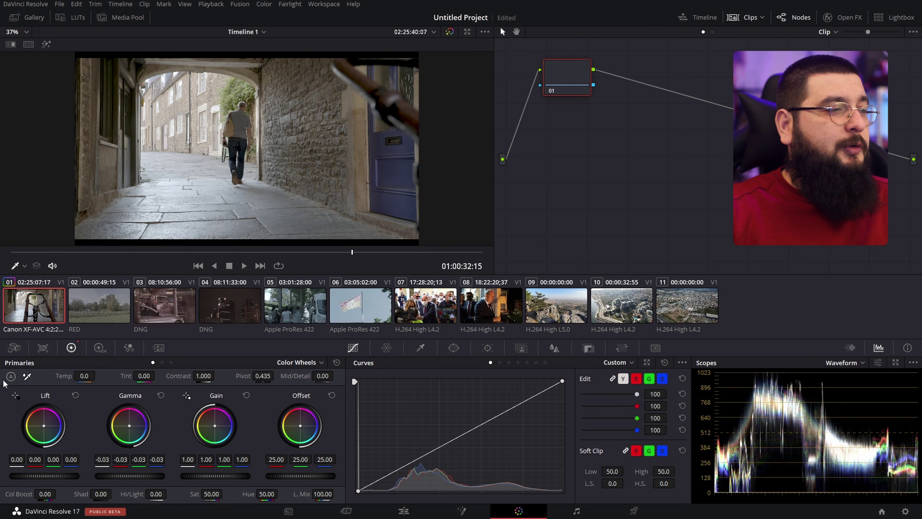
{"action": "left_click", "coordinate": [9, 381]}
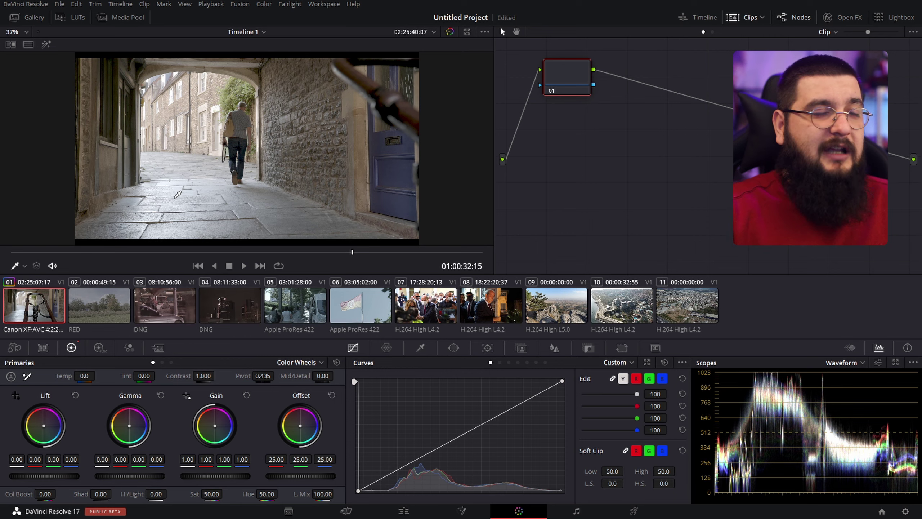
- Select the RED clip 02 and check its clip info before returning to the waveform
{"action": "left_click", "coordinate": [103, 309]}
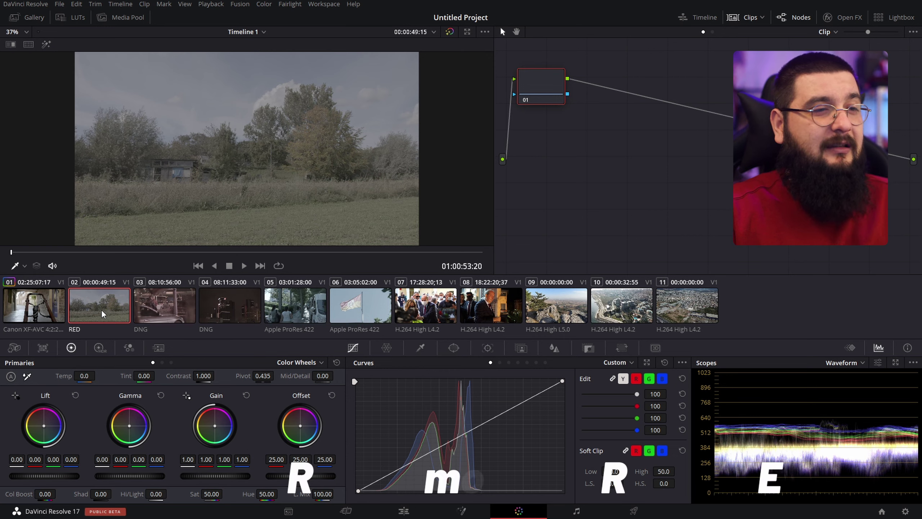
{"action": "left_click", "coordinate": [907, 348]}
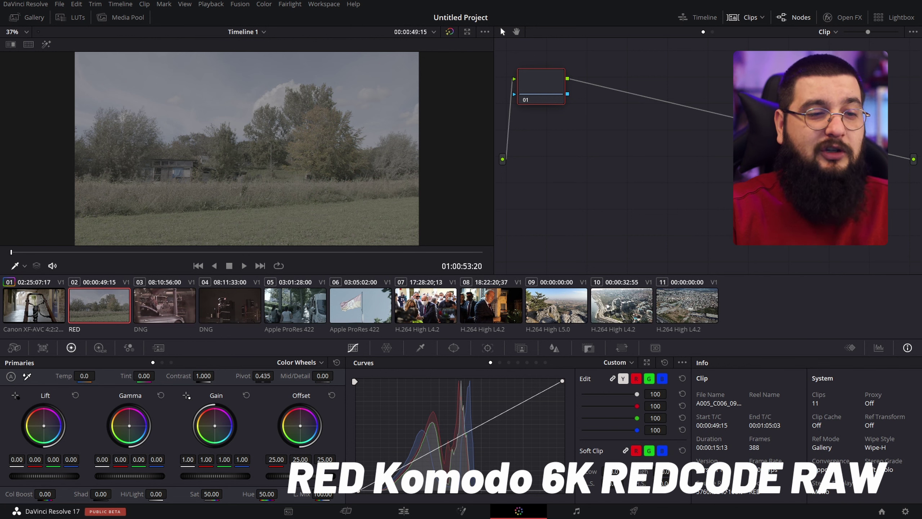
{"action": "left_click", "coordinate": [879, 348]}
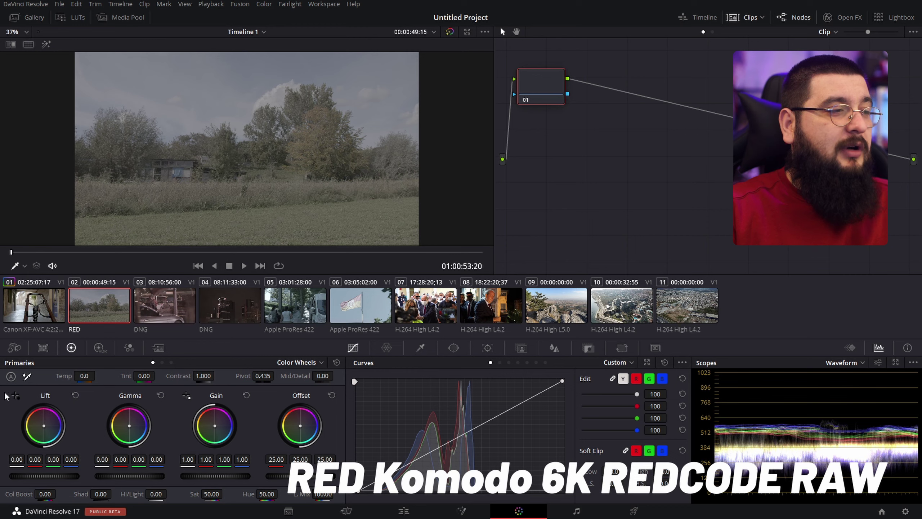
- Auto-balance the RED clip, lower Gamma to -0.05 and raise Sat to 77.20, then select clip 03
{"action": "left_click", "coordinate": [10, 377]}
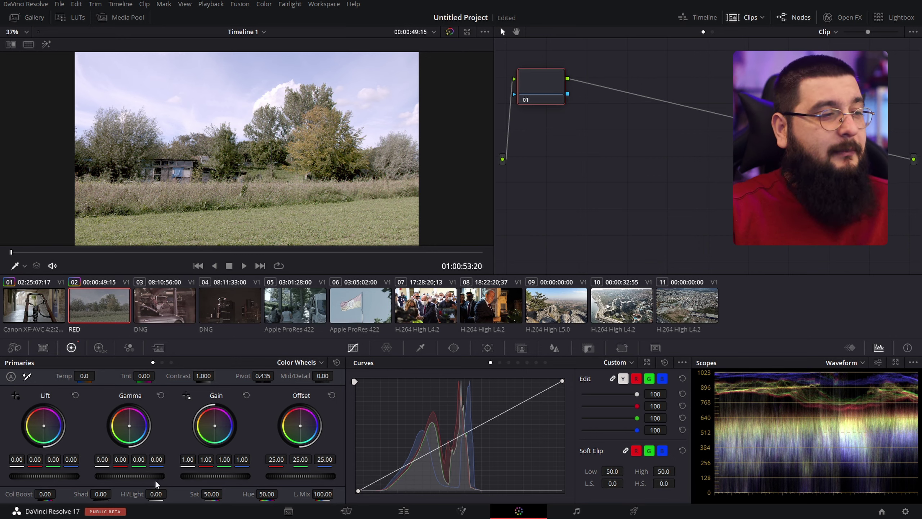
{"action": "left_click_drag", "start_coordinate": [155, 479], "coordinate": [142, 476]}
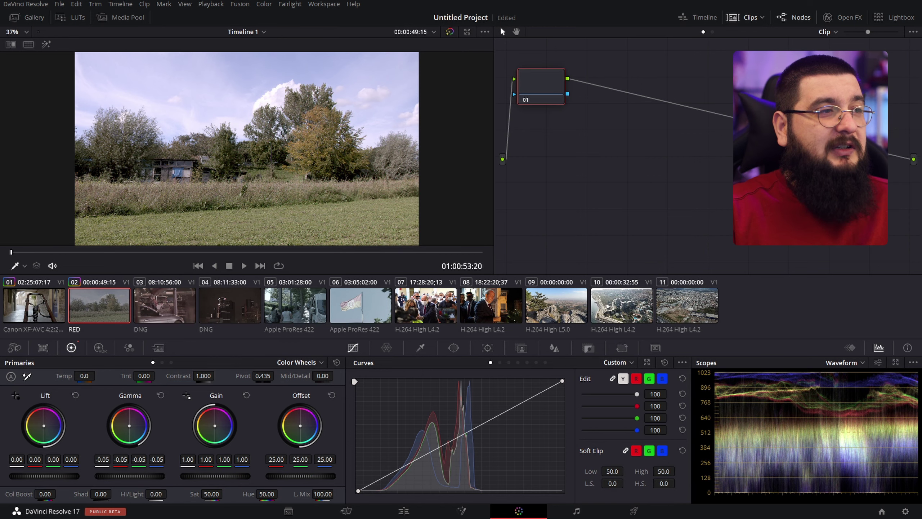
{"action": "left_click_drag", "start_coordinate": [212, 494], "coordinate": [225, 493]}
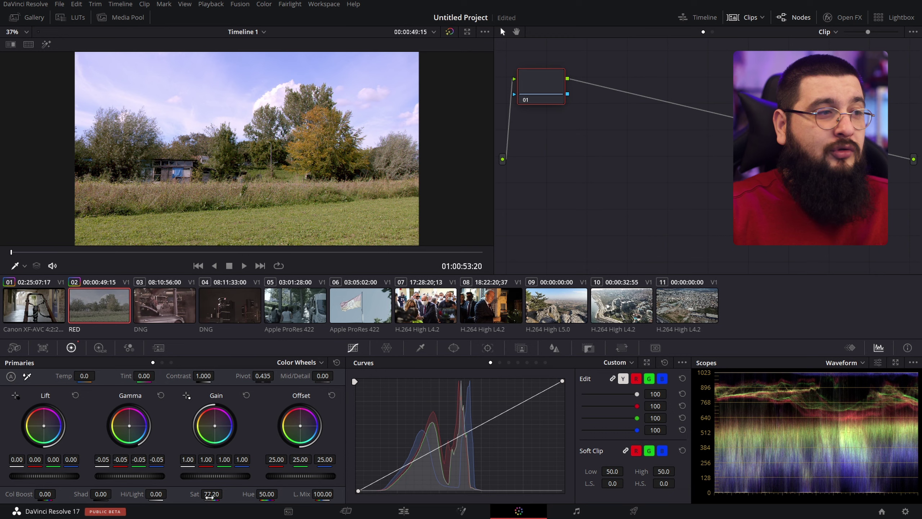
{"action": "left_click", "coordinate": [171, 298]}
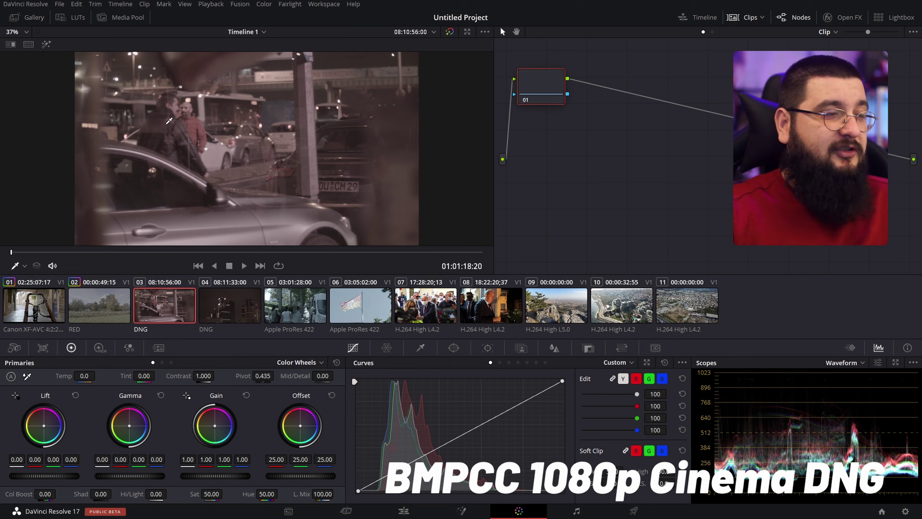
- Scrub the night-street DNG clip 03 and apply Auto Balance
{"action": "mouse_move", "coordinate": [177, 251]}
{"action": "left_mouse_down"}
{"action": "mouse_move", "coordinate": [325, 249]}
{"action": "mouse_move", "coordinate": [252, 252]}
{"action": "left_mouse_up"}
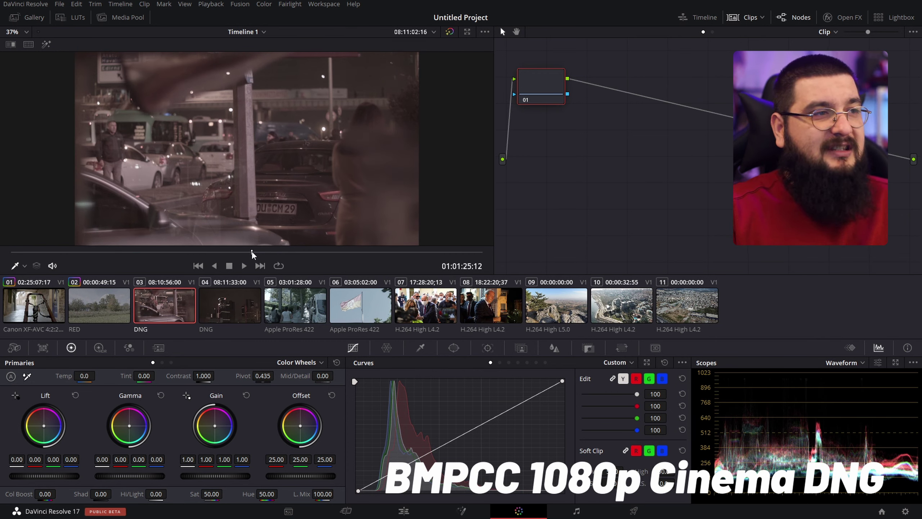
{"action": "left_click_drag", "start_coordinate": [252, 252], "coordinate": [165, 266]}
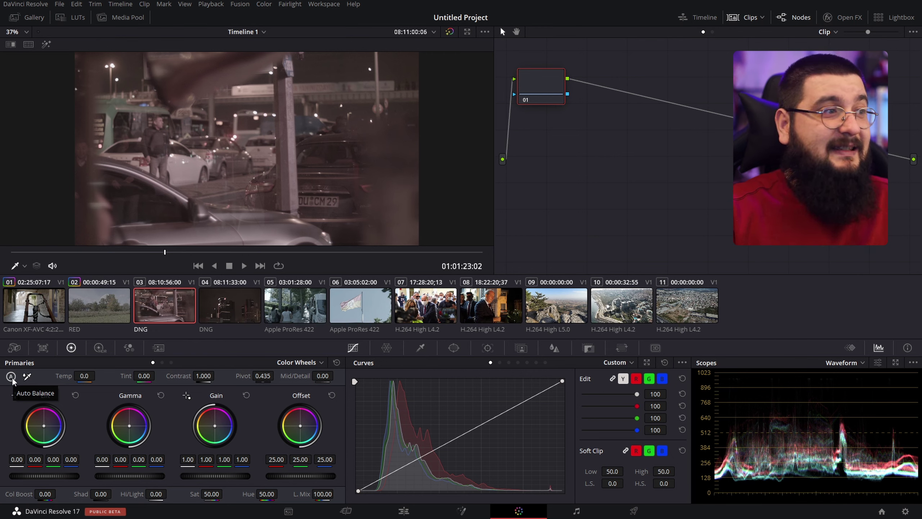
{"action": "left_click", "coordinate": [12, 378]}
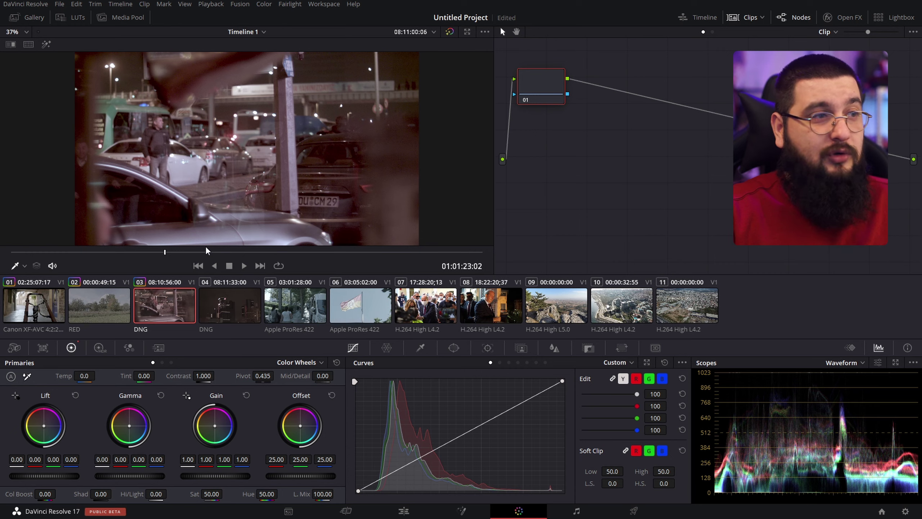
- White-balance clip 03 from a neutral spot to Temp -109 and Tint -24.22, then load clip 04
{"action": "left_click_drag", "start_coordinate": [206, 254], "coordinate": [322, 258]}
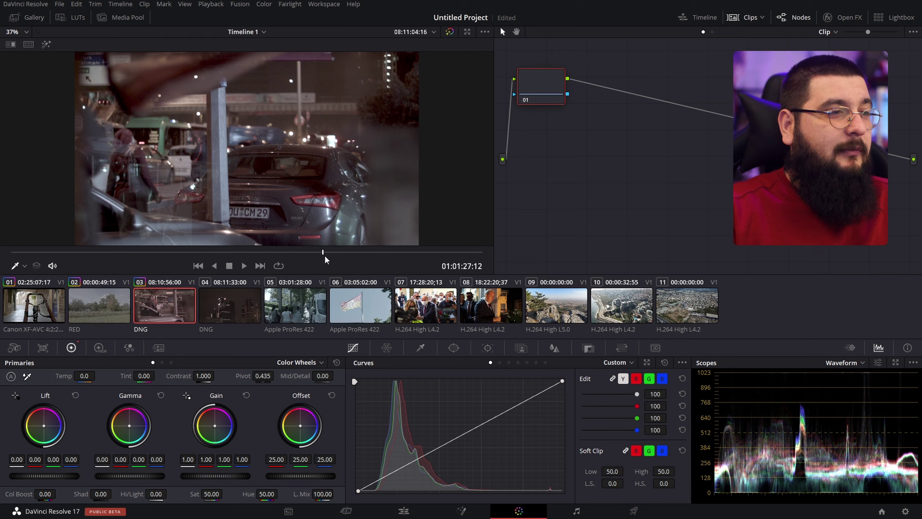
{"action": "left_click_drag", "start_coordinate": [324, 255], "coordinate": [308, 254]}
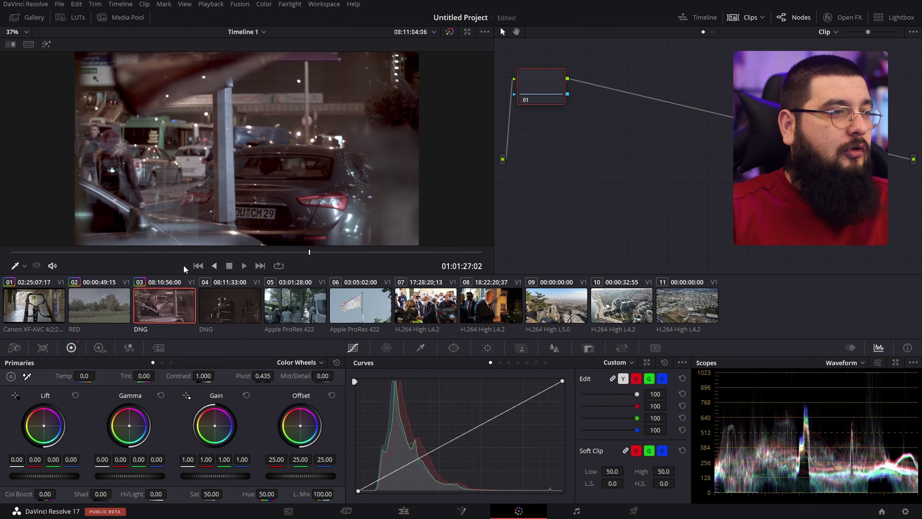
{"action": "left_click_drag", "start_coordinate": [309, 257], "coordinate": [160, 261]}
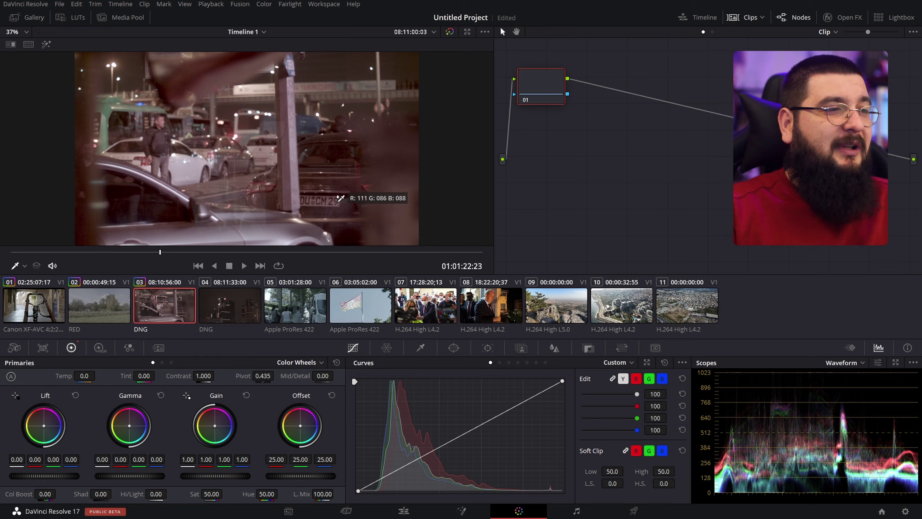
{"action": "left_click", "coordinate": [198, 165]}
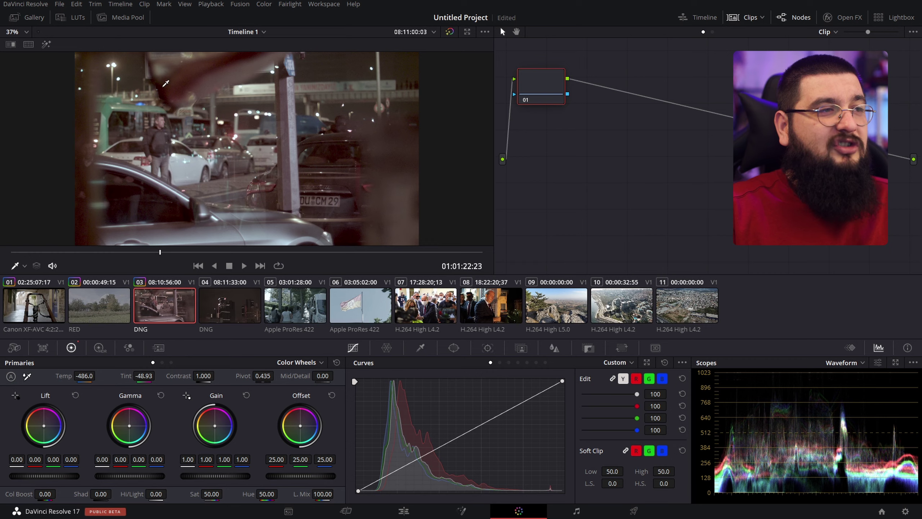
{"action": "left_click_drag", "start_coordinate": [182, 259], "coordinate": [344, 262]}
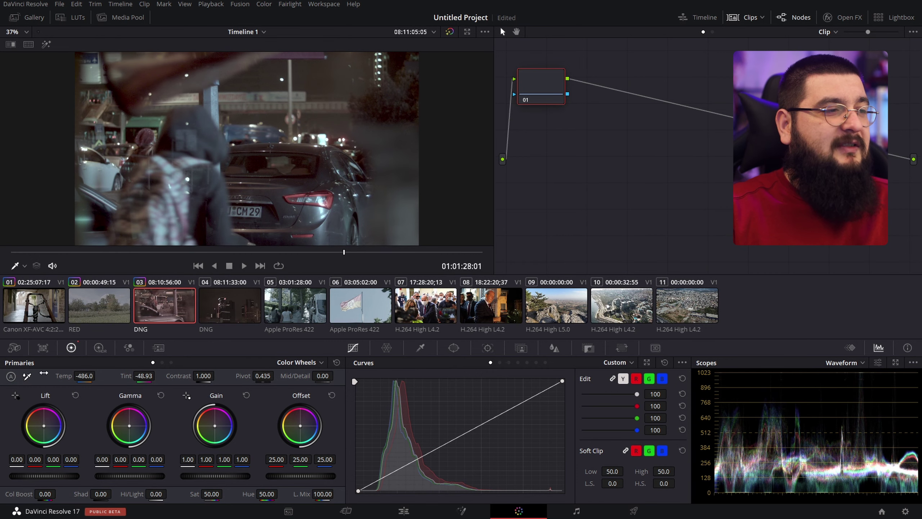
{"action": "left_click", "coordinate": [108, 173]}
{"action": "left_click_drag", "start_coordinate": [346, 252], "coordinate": [175, 260]}
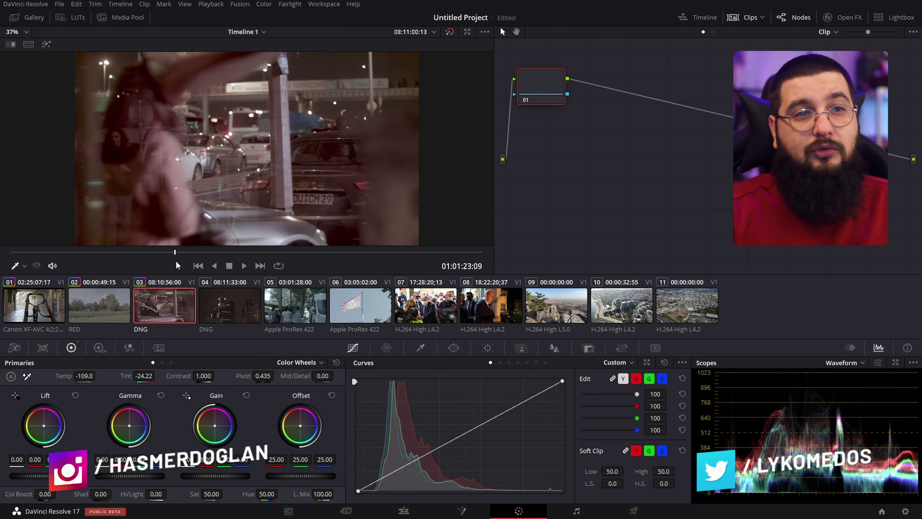
{"action": "left_click", "coordinate": [223, 310]}
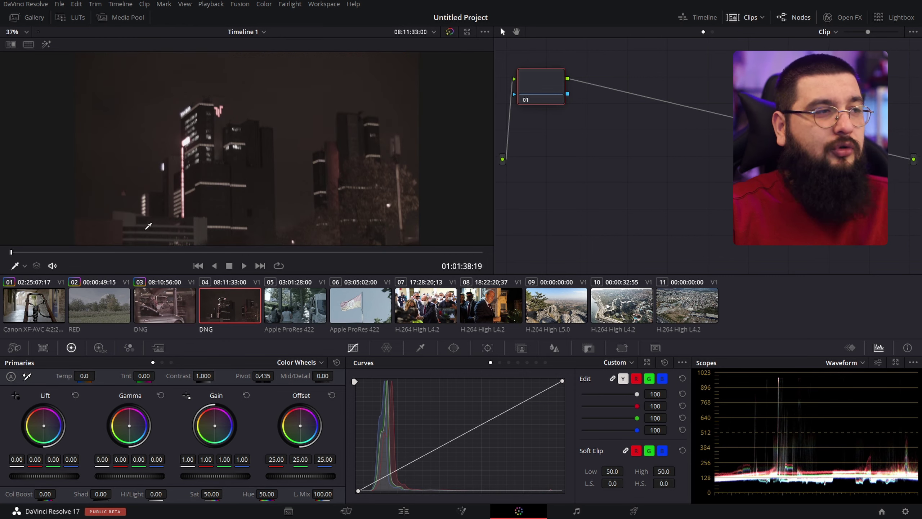
- Scrub the clip 04 night shot and apply Auto Balance to its node
{"action": "left_click_drag", "start_coordinate": [46, 249], "coordinate": [380, 241]}
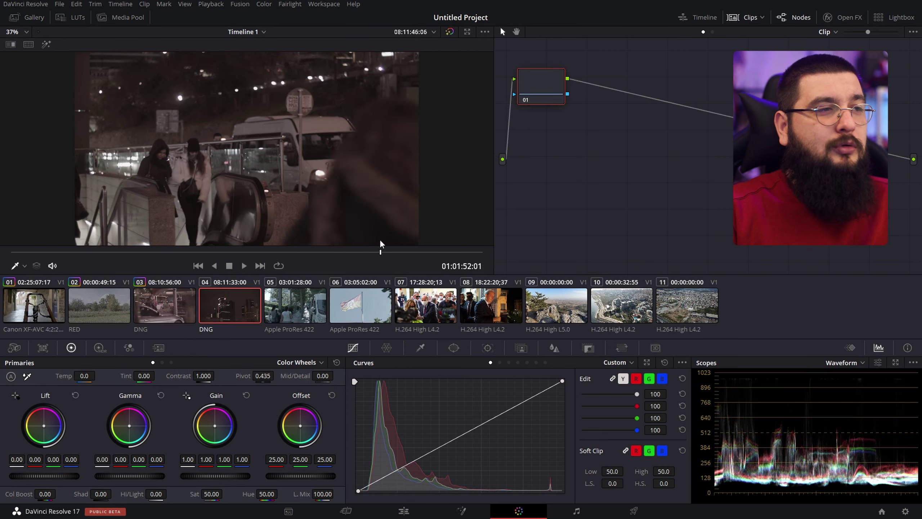
{"action": "left_click_drag", "start_coordinate": [380, 240], "coordinate": [132, 251]}
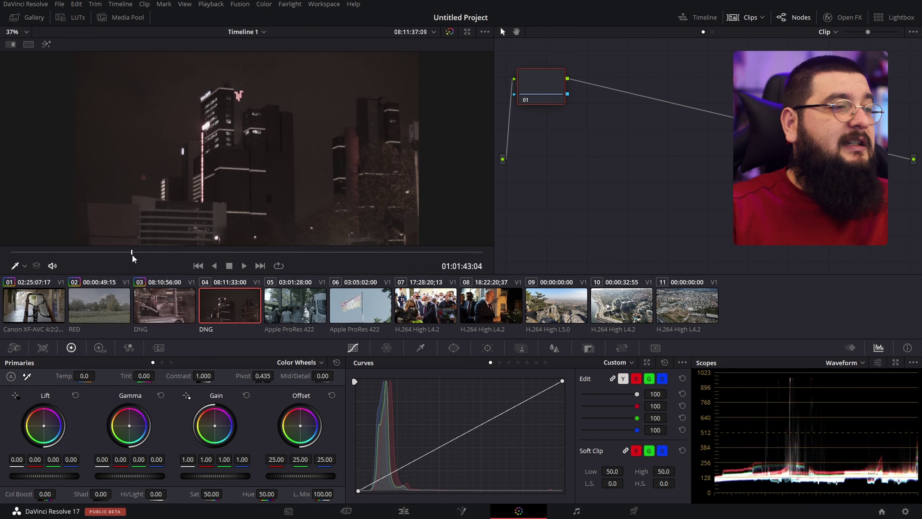
{"action": "left_click", "coordinate": [11, 378]}
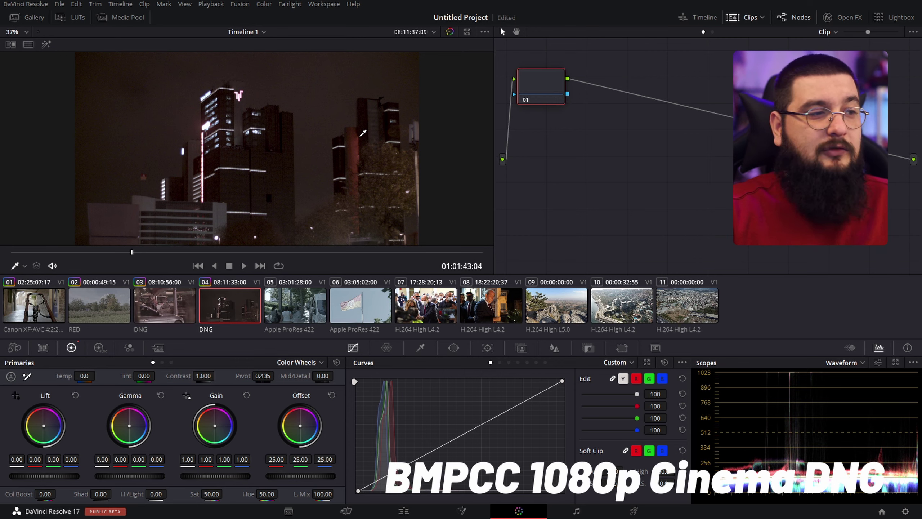
{"action": "left_click_drag", "start_coordinate": [171, 253], "coordinate": [388, 253]}
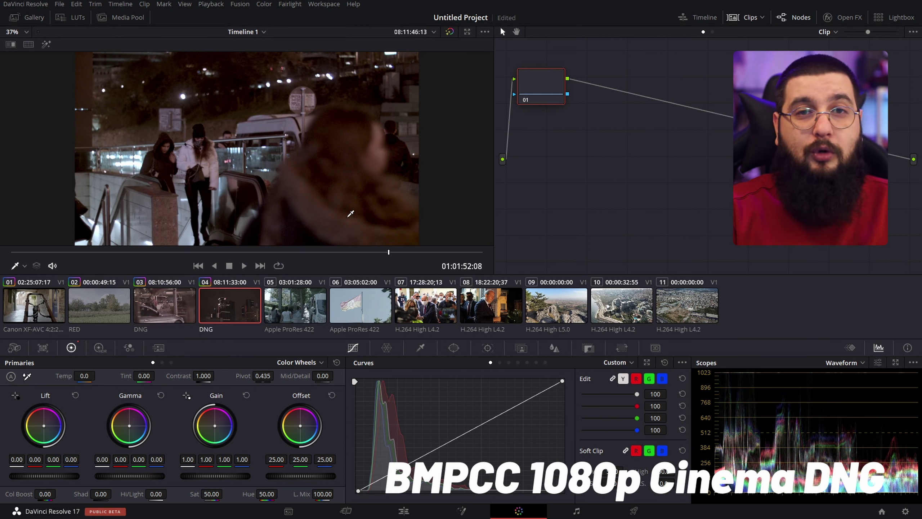
{"action": "mouse_move", "coordinate": [377, 254]}
{"action": "left_mouse_down"}
{"action": "mouse_move", "coordinate": [358, 253]}
{"action": "mouse_move", "coordinate": [365, 257]}
{"action": "left_mouse_up"}
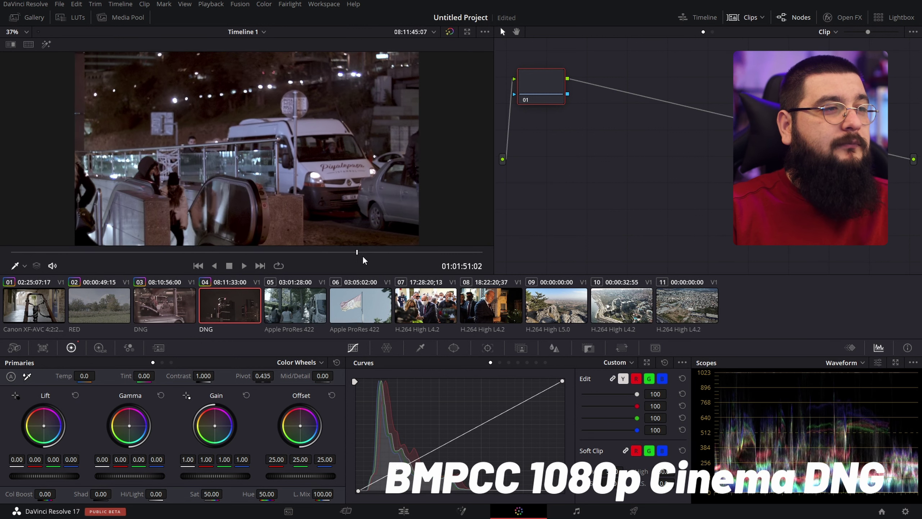
{"action": "left_click", "coordinate": [13, 378]}
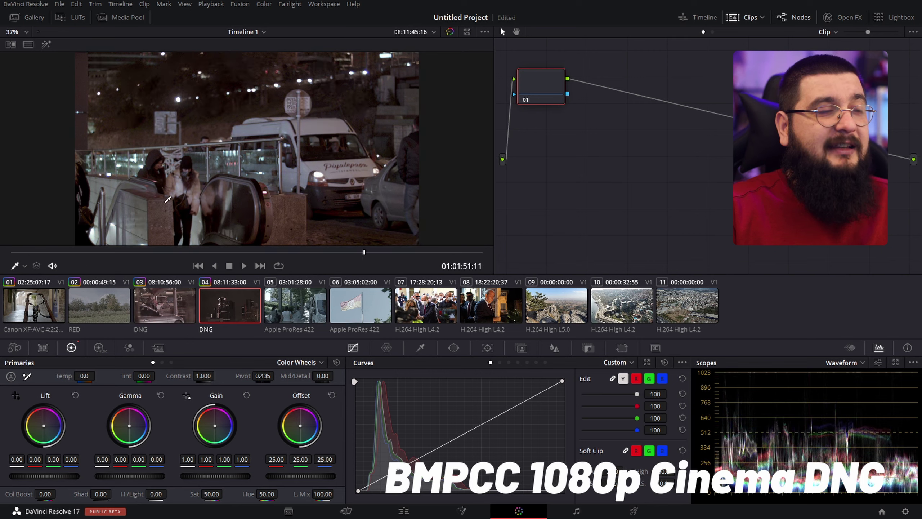
- Toggle node 01 off to compare with the ungraded image across the buildings and escalator frames
{"action": "left_click", "coordinate": [523, 99]}
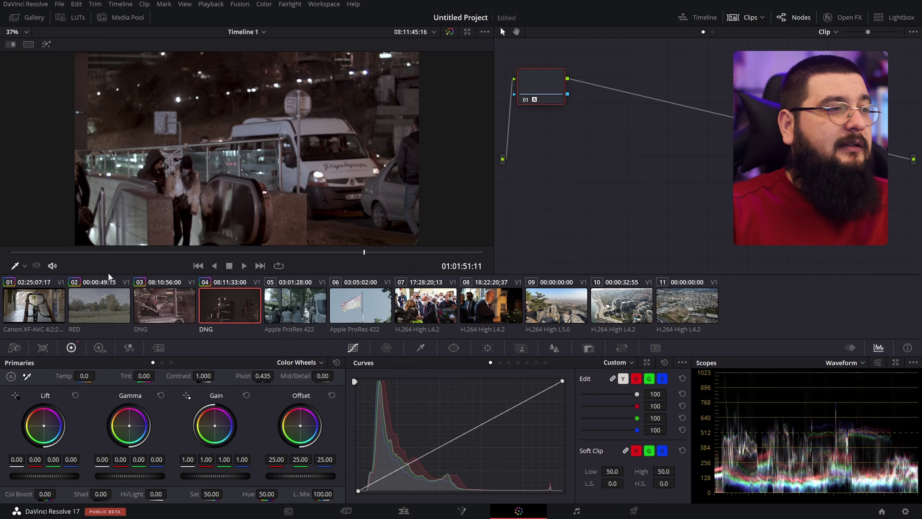
{"action": "left_click", "coordinate": [111, 252]}
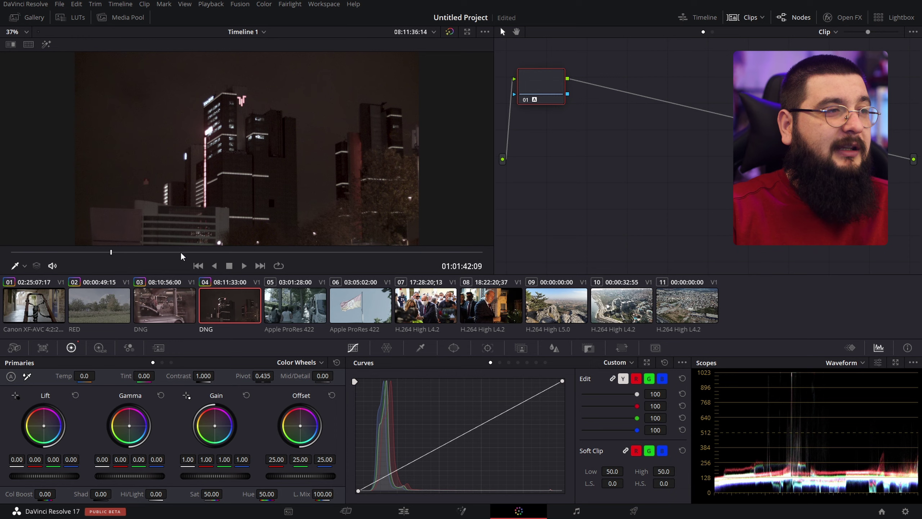
{"action": "left_click_drag", "start_coordinate": [182, 256], "coordinate": [339, 251]}
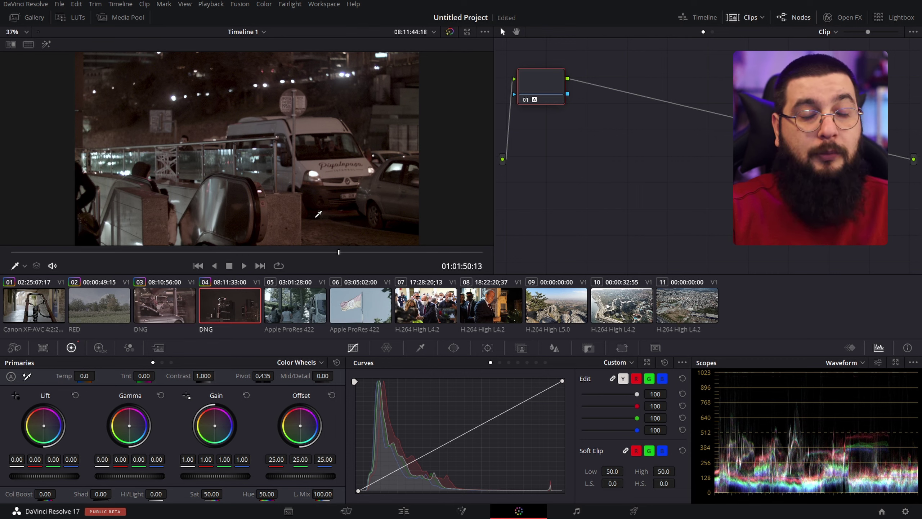
- Sample a neutral spot with the white balance picker, then set Temp -180.2 and Tint -11.51
{"action": "left_click", "coordinate": [27, 376]}
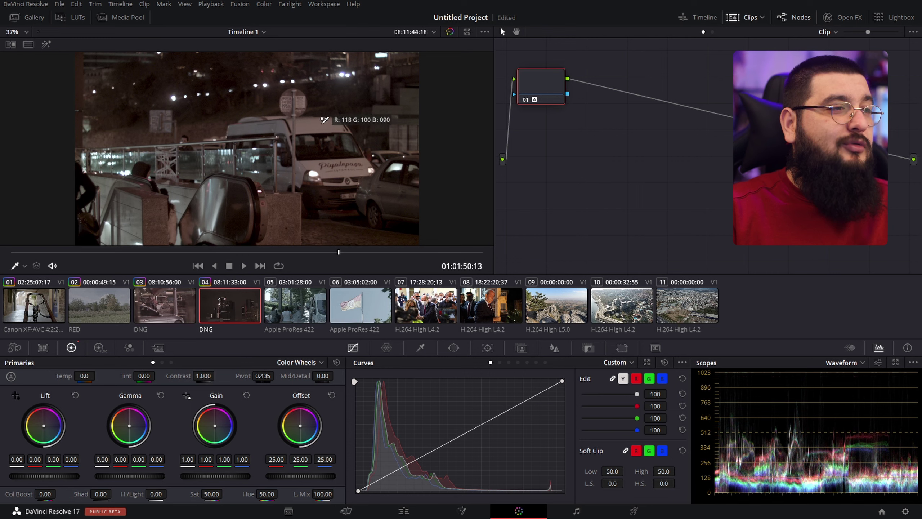
{"action": "left_click", "coordinate": [330, 189]}
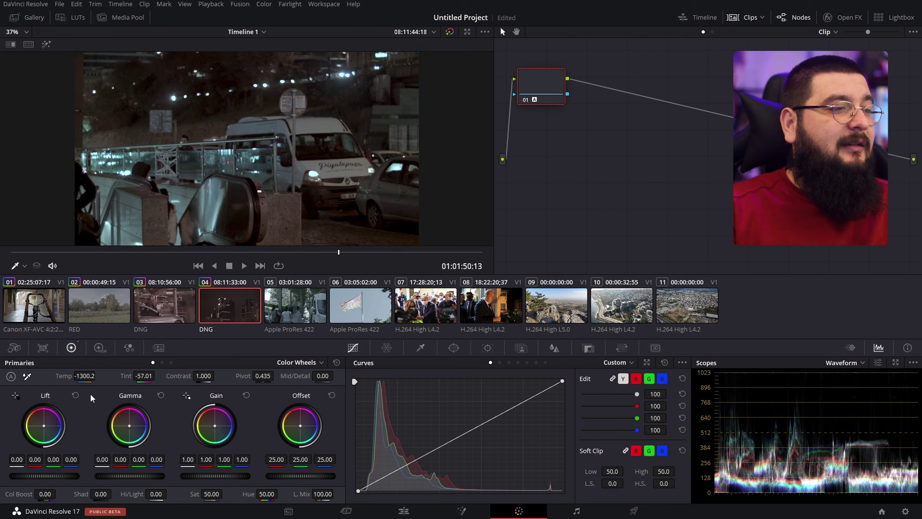
{"action": "left_click_drag", "start_coordinate": [98, 375], "coordinate": [88, 394]}
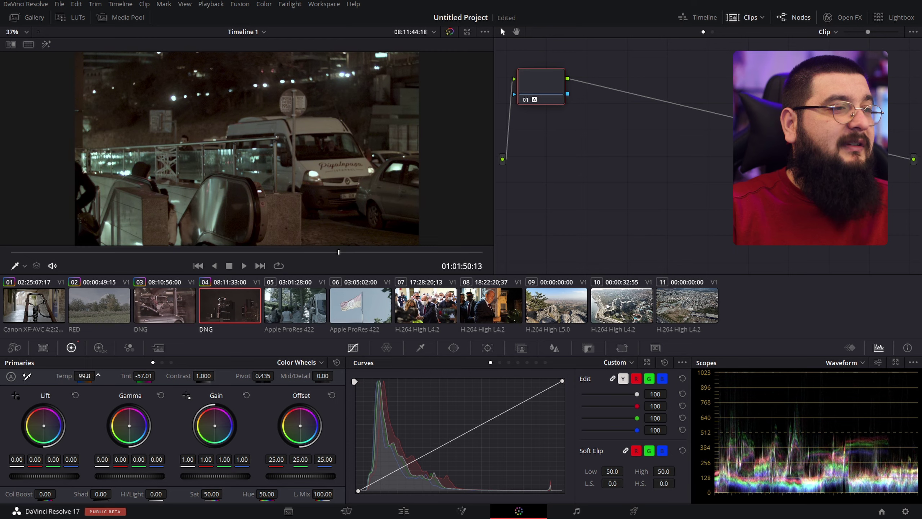
{"action": "left_click_drag", "start_coordinate": [157, 375], "coordinate": [150, 387]}
{"action": "mouse_move", "coordinate": [338, 252]}
{"action": "left_mouse_down"}
{"action": "mouse_move", "coordinate": [135, 271]}
{"action": "mouse_move", "coordinate": [456, 261]}
{"action": "mouse_move", "coordinate": [218, 270]}
{"action": "left_mouse_up"}
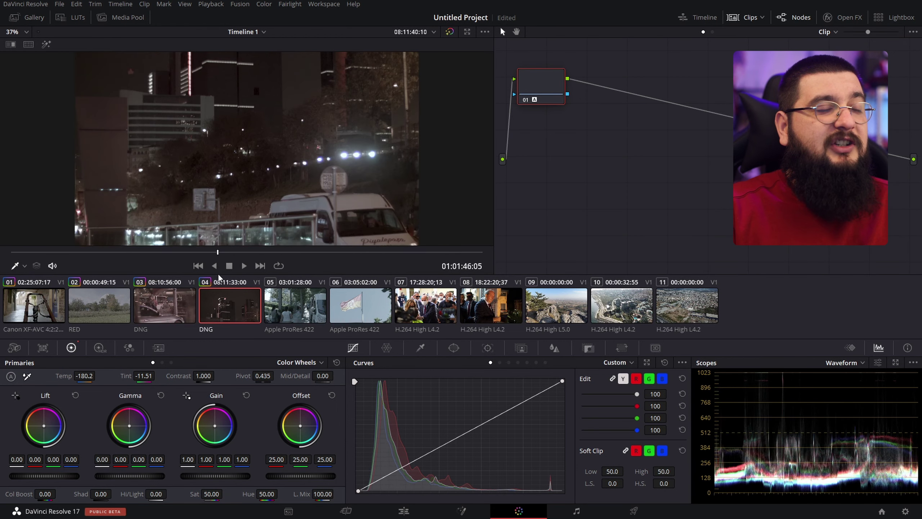
- Select the clip 05 street shot and apply Auto Balance
{"action": "left_click", "coordinate": [287, 313]}
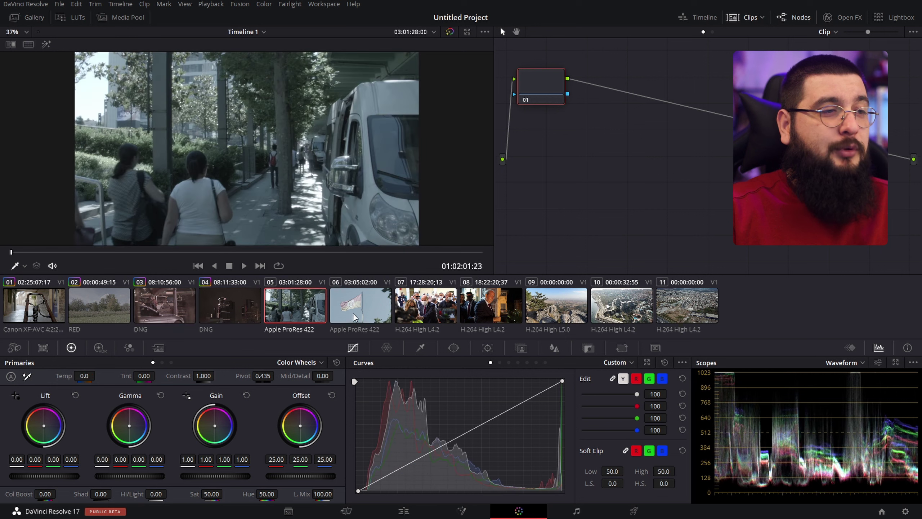
{"action": "left_click", "coordinate": [354, 315]}
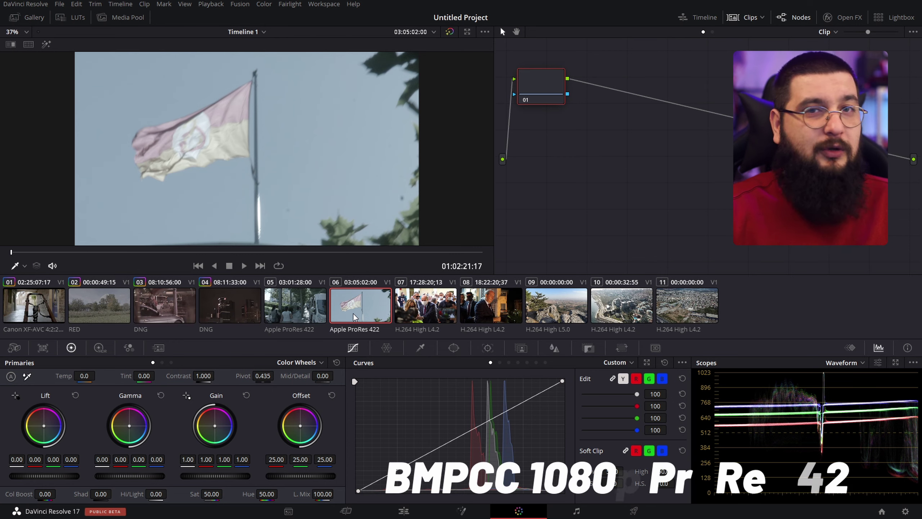
{"action": "left_click", "coordinate": [309, 310]}
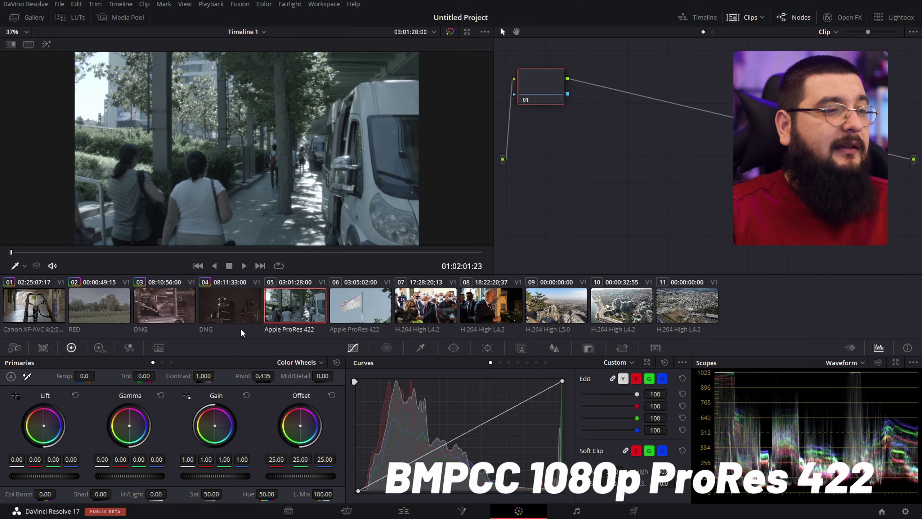
{"action": "left_click", "coordinate": [6, 377]}
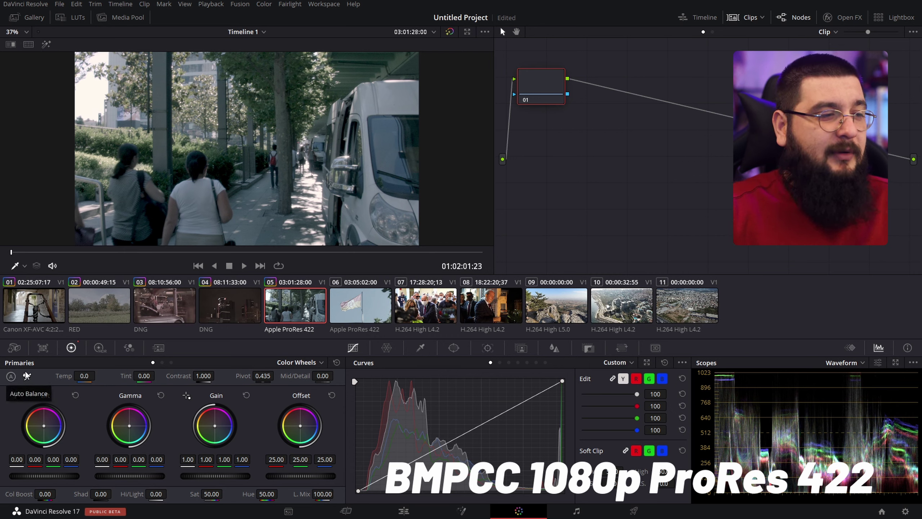
- Raise clip 05's Contrast to 1.120 and boost its saturation, then select clip 06
{"action": "left_click_drag", "start_coordinate": [218, 375], "coordinate": [233, 375]}
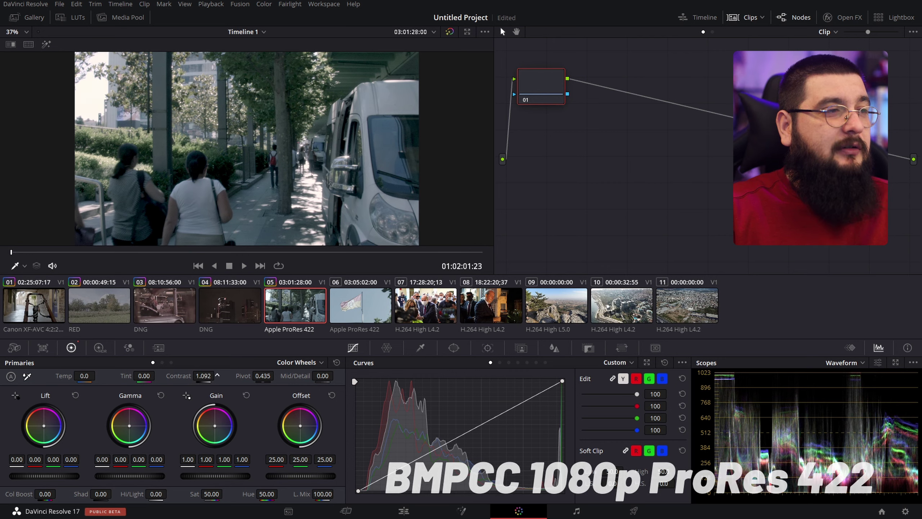
{"action": "mouse_move", "coordinate": [211, 495]}
{"action": "left_mouse_down"}
{"action": "mouse_move", "coordinate": [225, 493]}
{"action": "mouse_move", "coordinate": [211, 494]}
{"action": "left_mouse_up"}
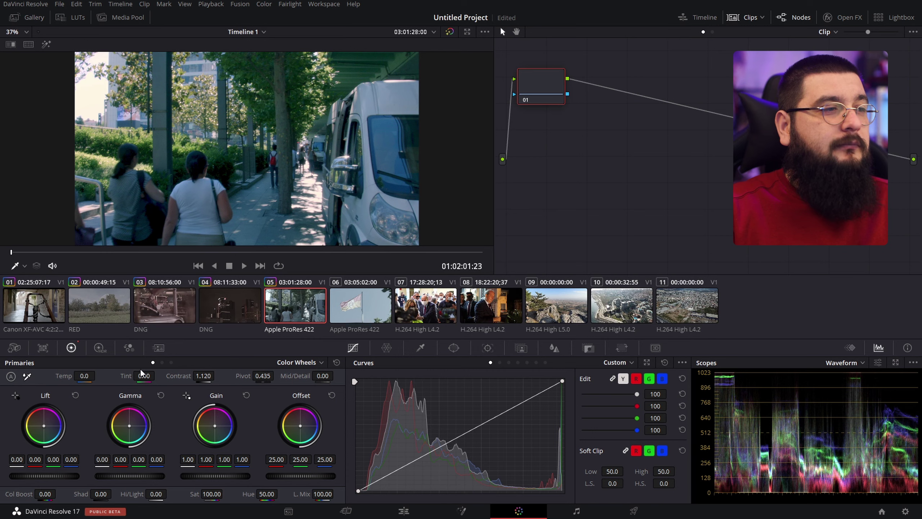
{"action": "left_click", "coordinate": [368, 298]}
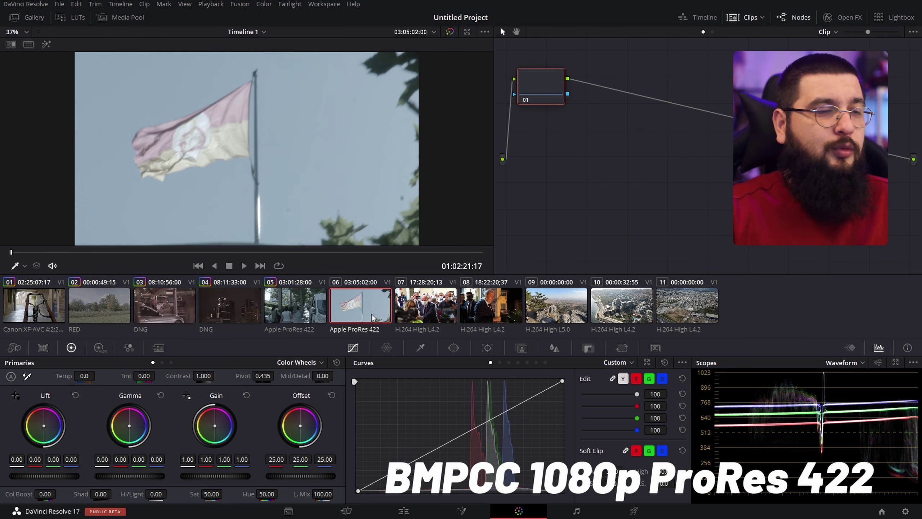
- Auto-balance the flag shot and lower its Gamma to -0.13, scrubbing to review
{"action": "mouse_move", "coordinate": [119, 252]}
{"action": "left_mouse_down"}
{"action": "mouse_move", "coordinate": [339, 252]}
{"action": "mouse_move", "coordinate": [217, 264]}
{"action": "mouse_move", "coordinate": [263, 266]}
{"action": "left_mouse_up"}
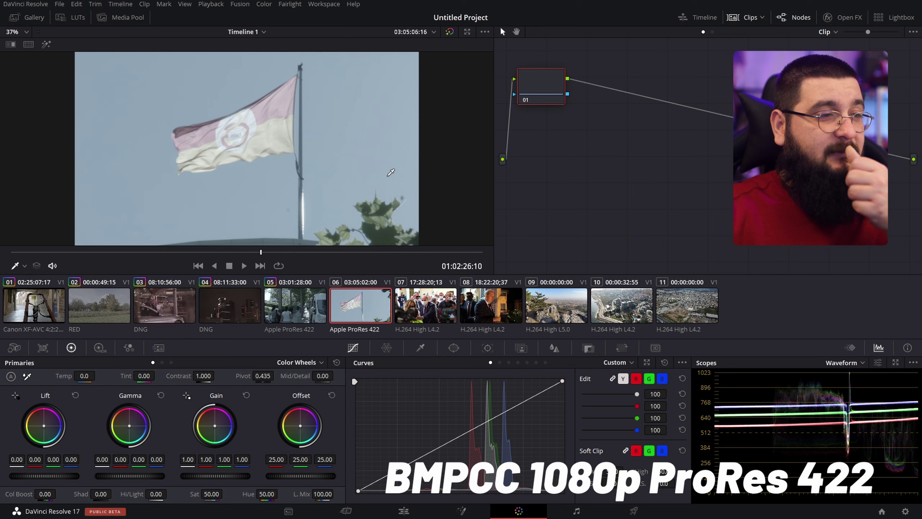
{"action": "left_click", "coordinate": [10, 376]}
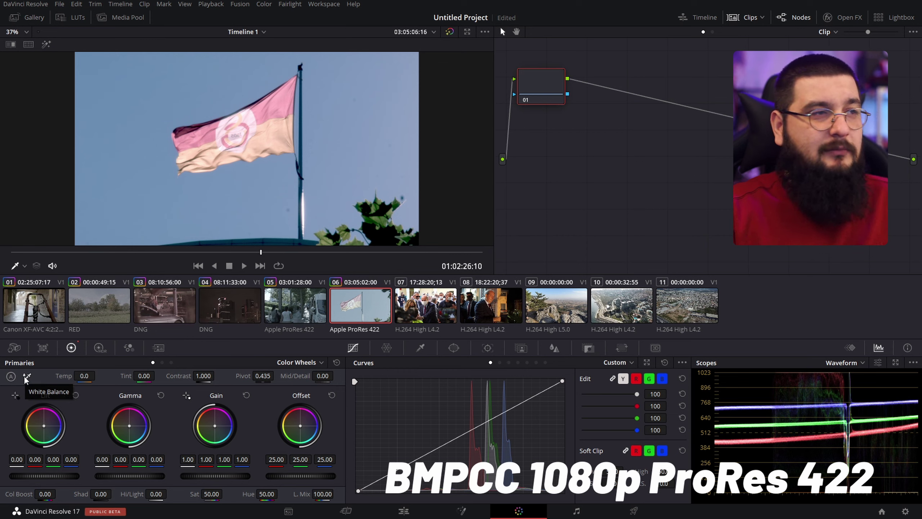
{"action": "left_click_drag", "start_coordinate": [130, 476], "coordinate": [109, 476]}
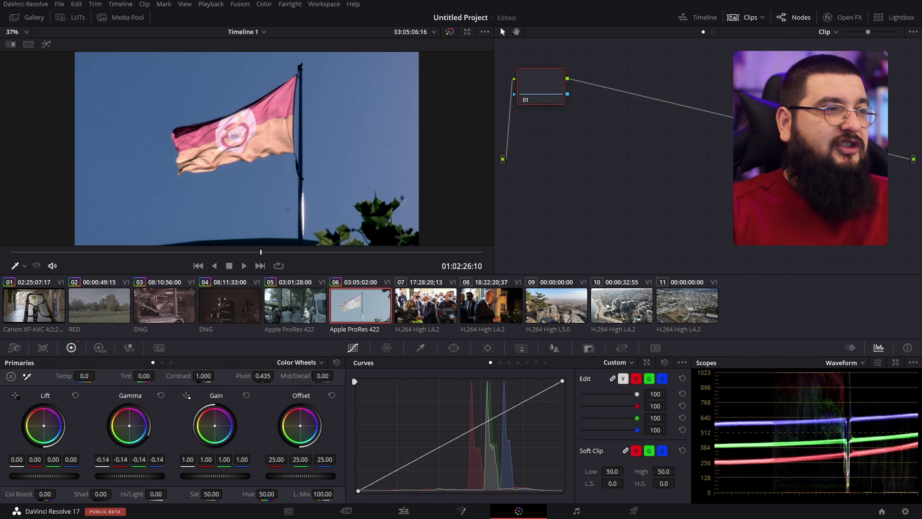
{"action": "left_click_drag", "start_coordinate": [105, 476], "coordinate": [108, 476]}
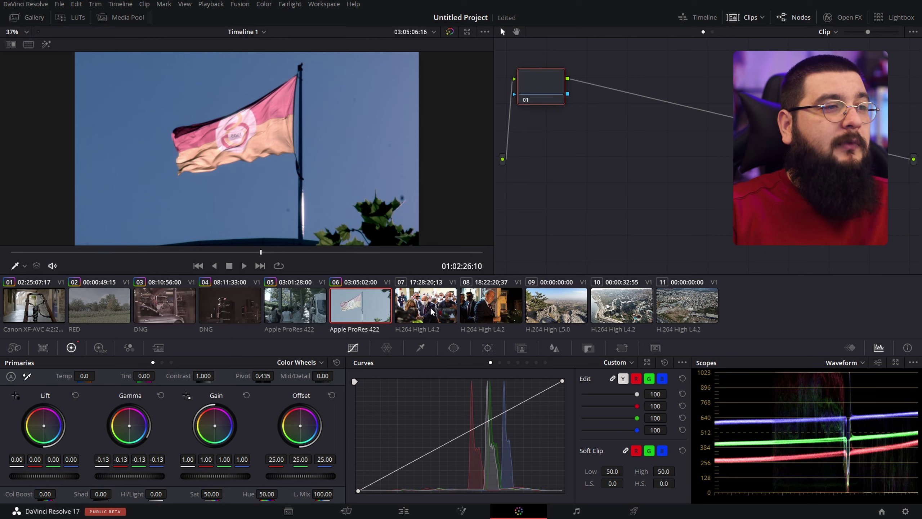
{"action": "left_click_drag", "start_coordinate": [294, 252], "coordinate": [449, 262]}
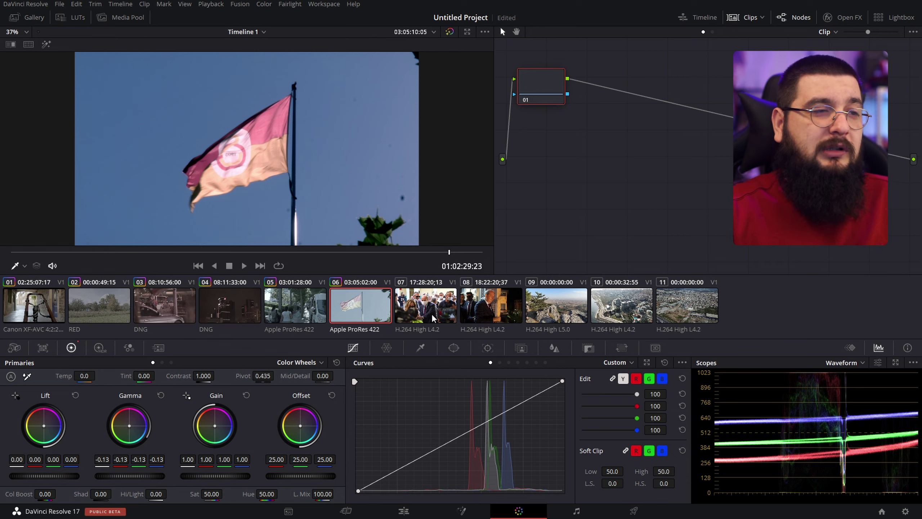
- Select the clip 07 crowd shot, scrub into it, and apply Auto Balance
{"action": "left_click", "coordinate": [432, 314]}
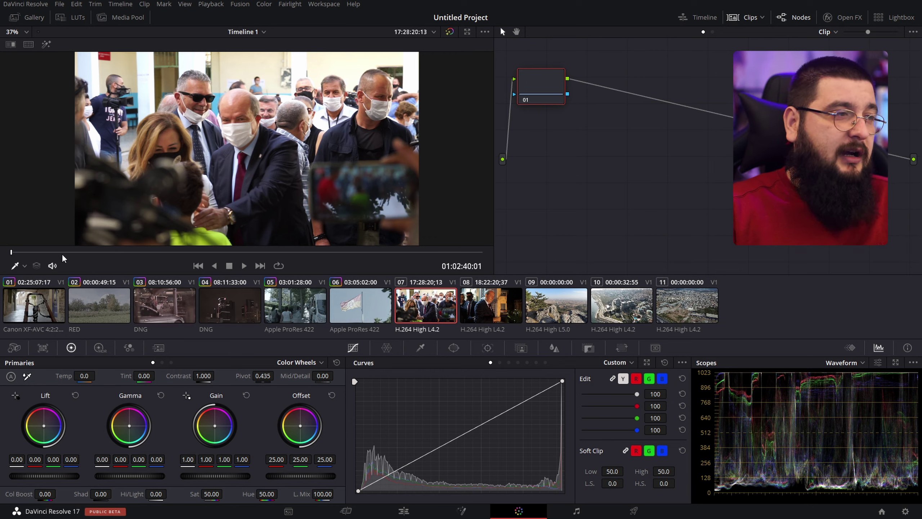
{"action": "mouse_move", "coordinate": [80, 253]}
{"action": "left_mouse_down"}
{"action": "mouse_move", "coordinate": [109, 252]}
{"action": "mouse_move", "coordinate": [91, 258]}
{"action": "mouse_move", "coordinate": [110, 262]}
{"action": "left_mouse_up"}
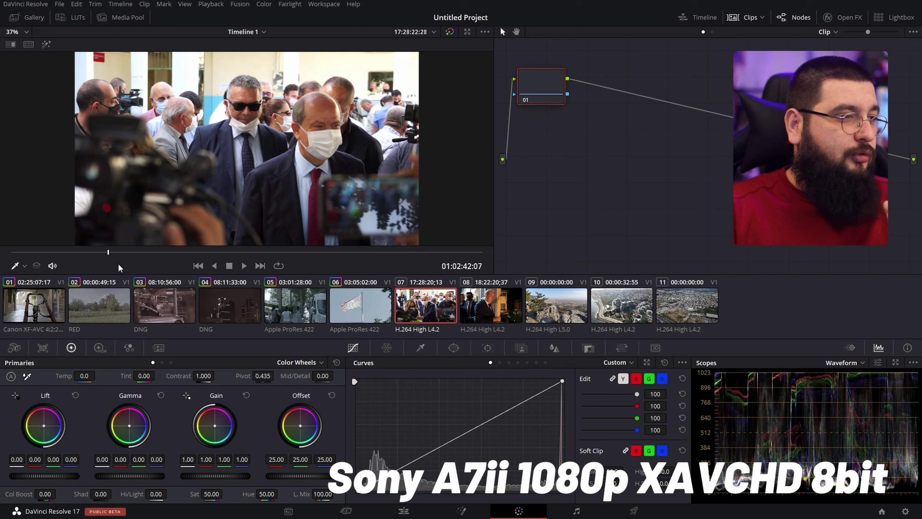
{"action": "left_click", "coordinate": [10, 377]}
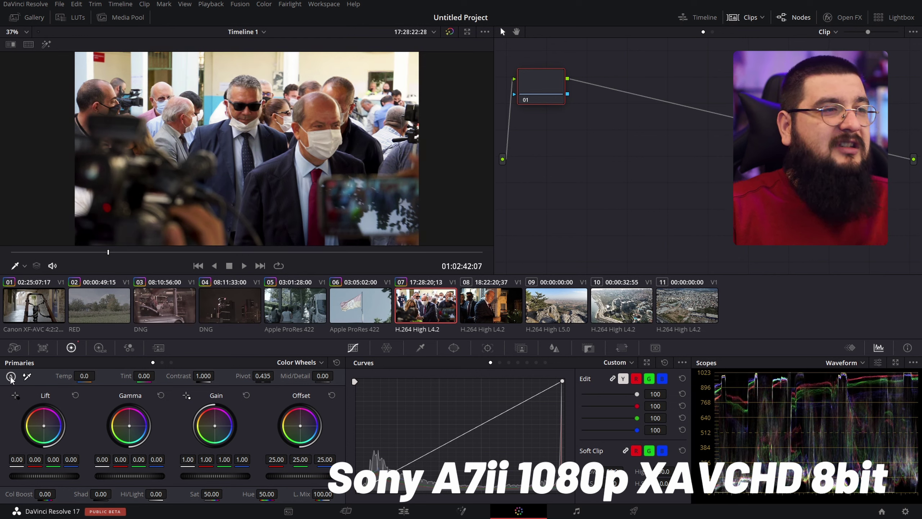
- Reposition node 01, add a point near the top of the curve, review clip 07, then select clip 08
{"action": "left_click_drag", "start_coordinate": [517, 101], "coordinate": [556, 94]}
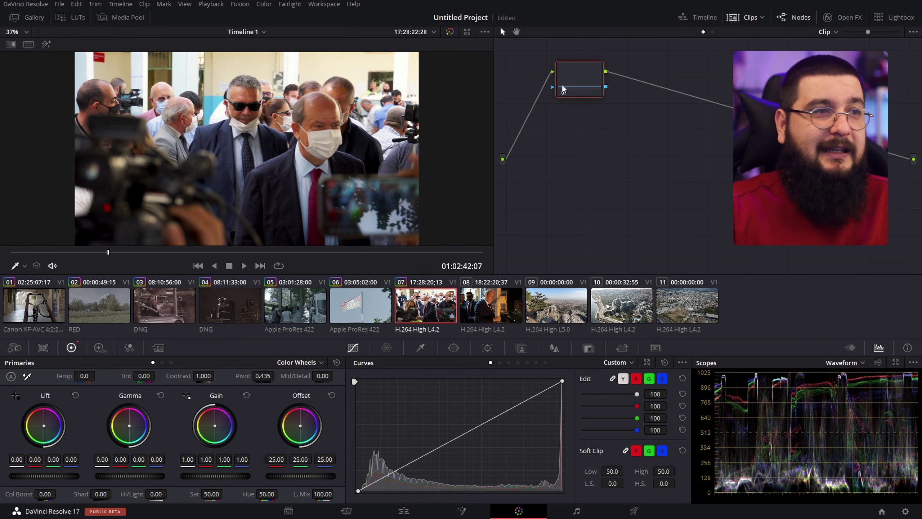
{"action": "left_click", "coordinate": [563, 92]}
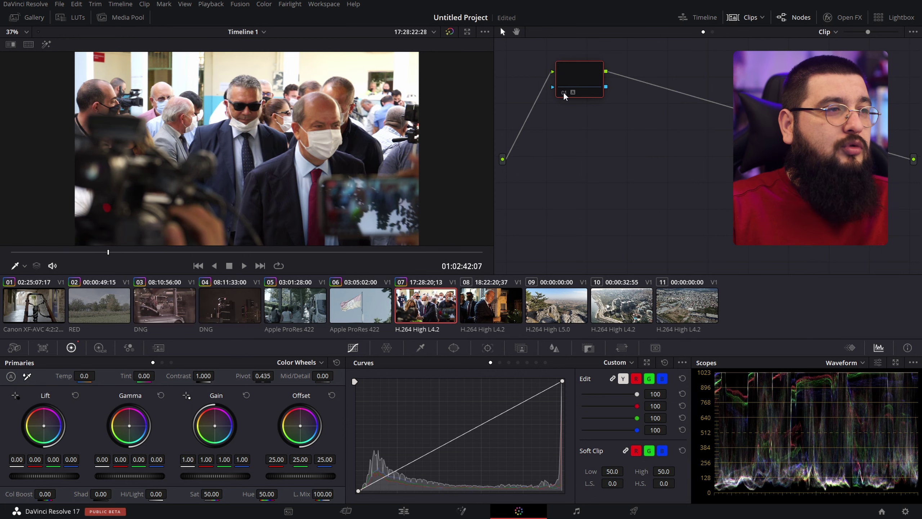
{"action": "left_click", "coordinate": [420, 62]}
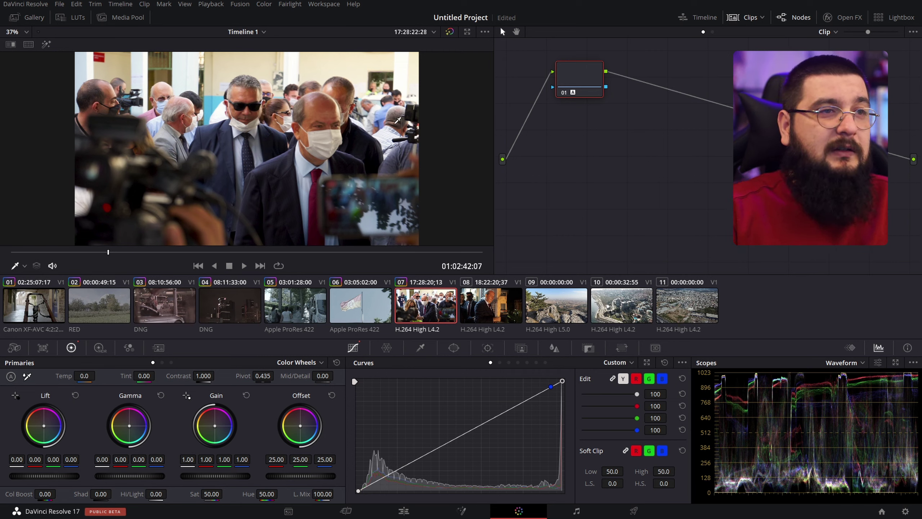
{"action": "mouse_move", "coordinate": [561, 97]}
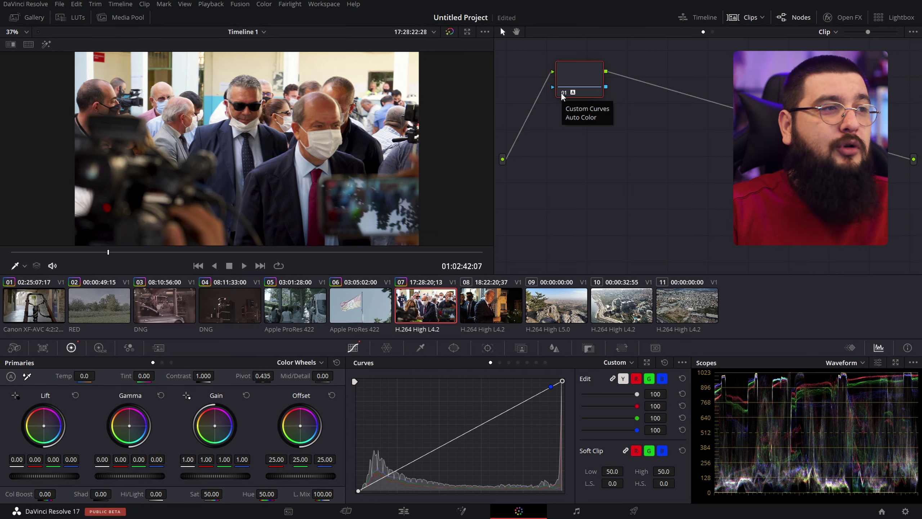
{"action": "left_click", "coordinate": [562, 95]}
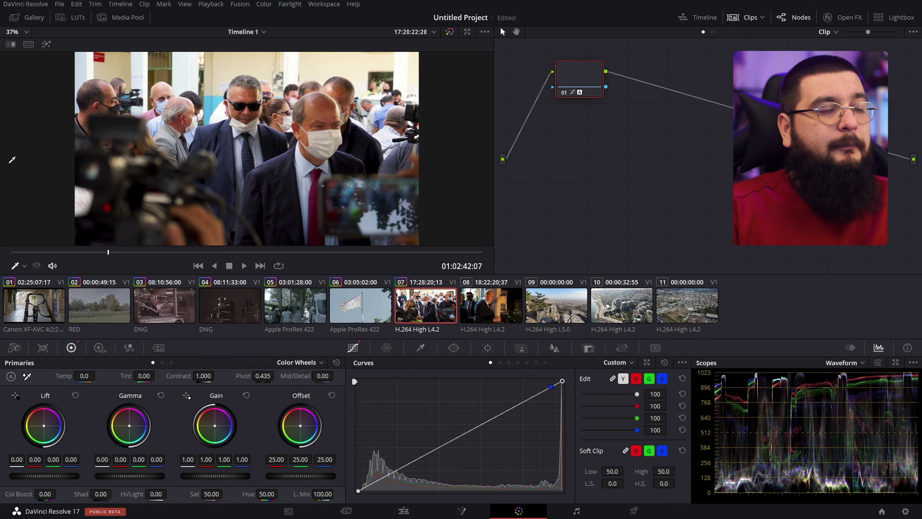
{"action": "mouse_move", "coordinate": [147, 253]}
{"action": "left_mouse_down"}
{"action": "mouse_move", "coordinate": [423, 253]}
{"action": "mouse_move", "coordinate": [306, 255]}
{"action": "left_mouse_up"}
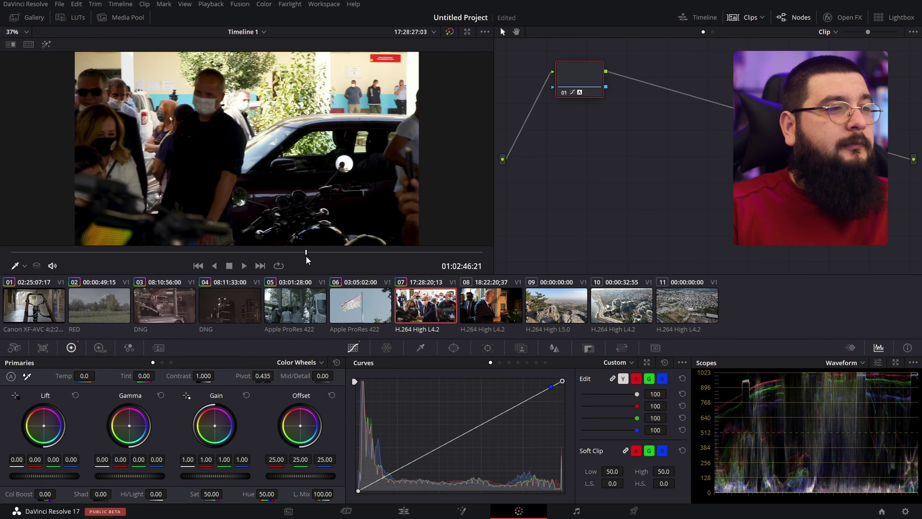
{"action": "left_click", "coordinate": [494, 312]}
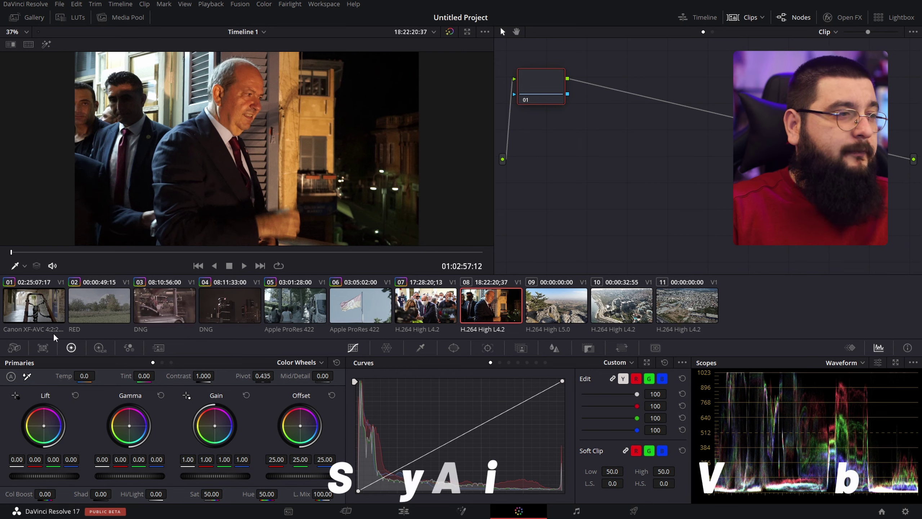
- Auto-balance clip 08's night balcony shot, compare it against RED clip 02, then load clip 09
{"action": "left_click", "coordinate": [11, 377]}
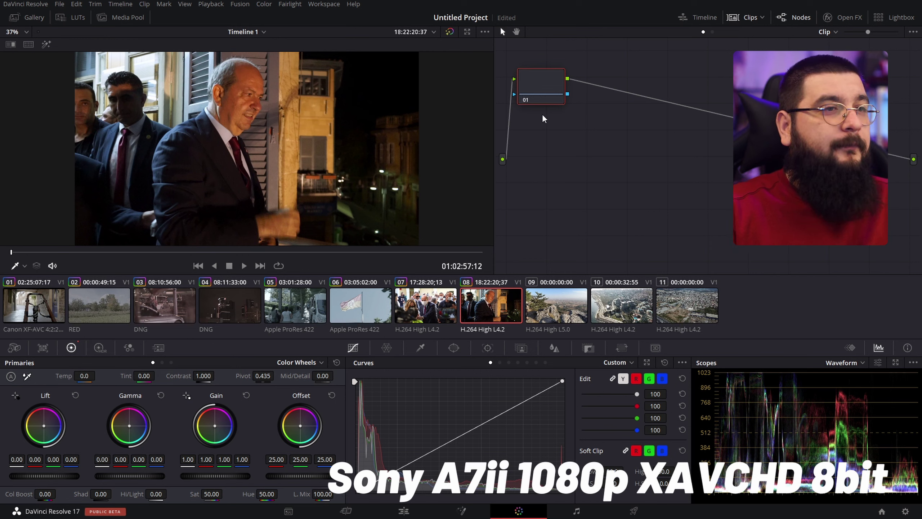
{"action": "left_click_drag", "start_coordinate": [543, 91], "coordinate": [603, 101]}
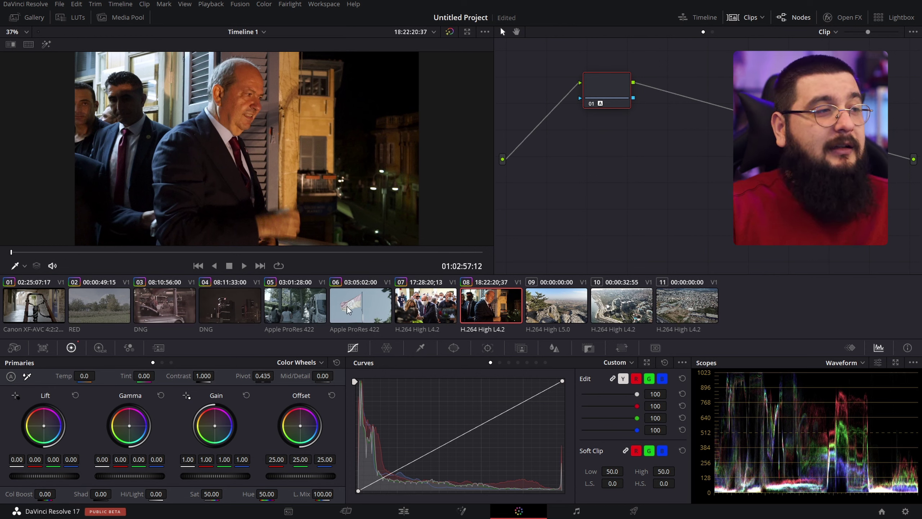
{"action": "left_click", "coordinate": [110, 312]}
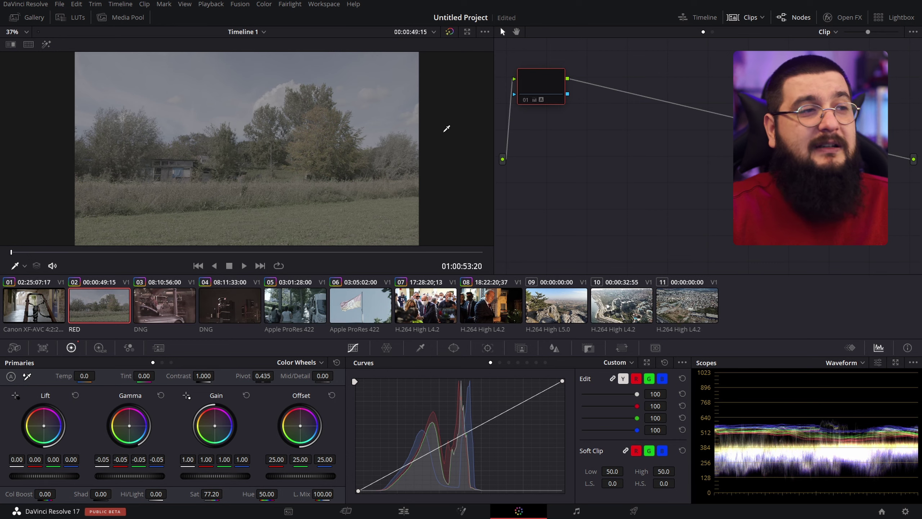
{"action": "left_click", "coordinate": [490, 308]}
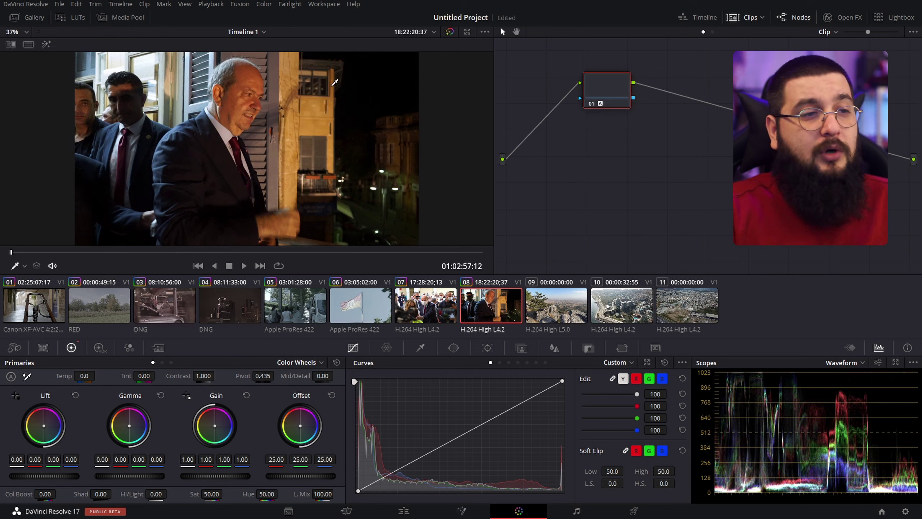
{"action": "left_click", "coordinate": [567, 301]}
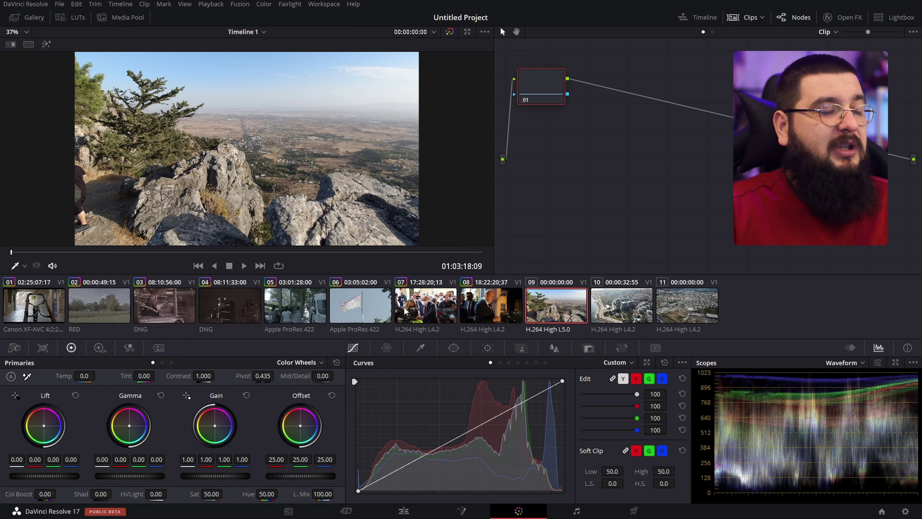
- Auto-balance clip 09's rocky hilltop shot and lower master Gamma to -0.13 to darken midtones
{"action": "left_click", "coordinate": [908, 347]}
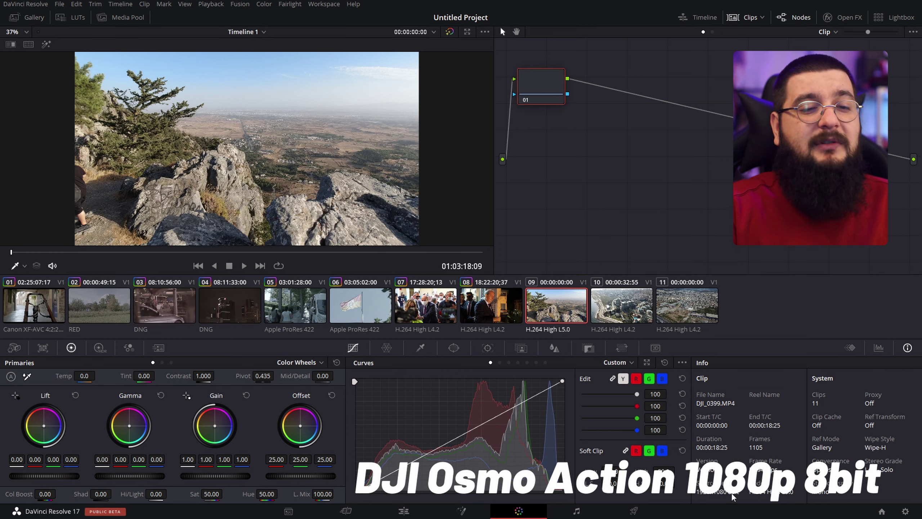
{"action": "left_click", "coordinate": [883, 348]}
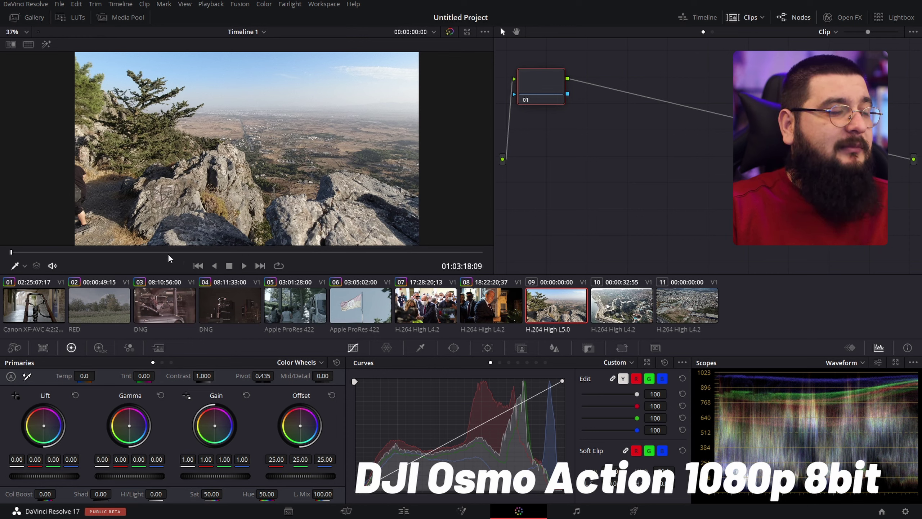
{"action": "left_click", "coordinate": [11, 377]}
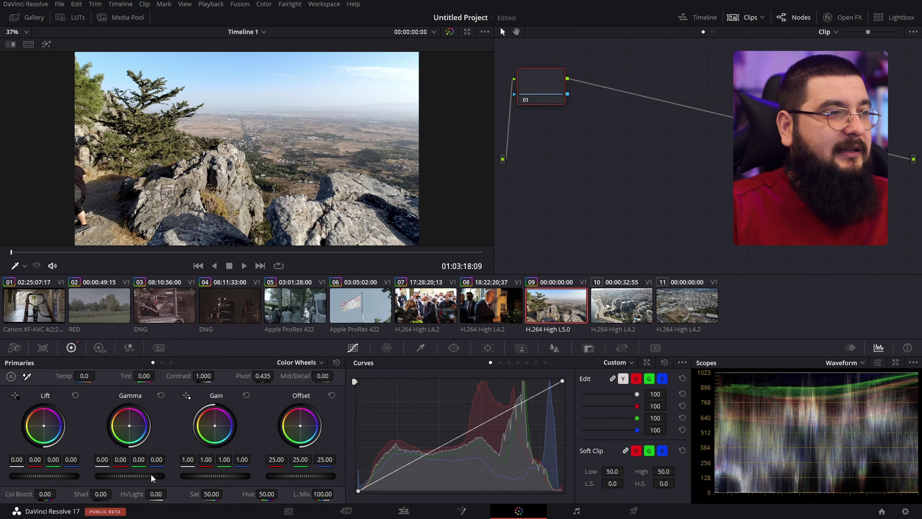
{"action": "left_click_drag", "start_coordinate": [151, 476], "coordinate": [135, 477]}
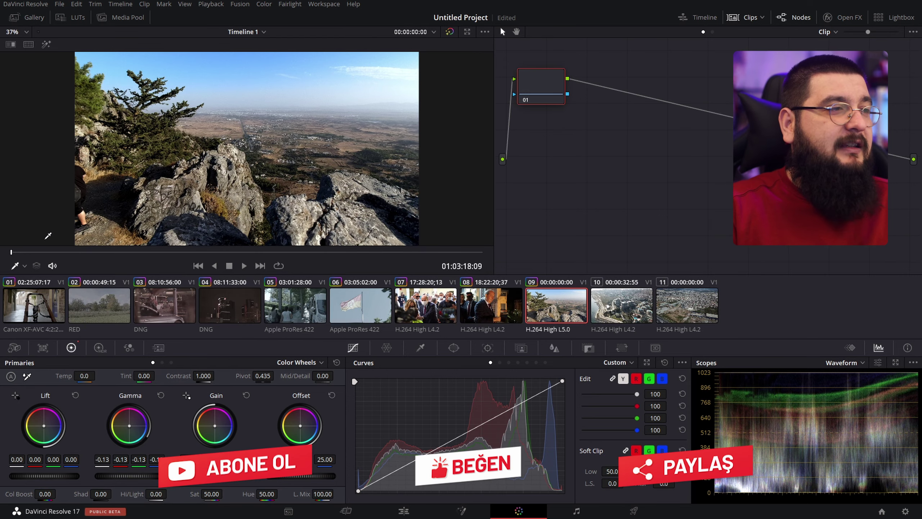
{"action": "mouse_move", "coordinate": [96, 252]}
{"action": "left_mouse_down"}
{"action": "mouse_move", "coordinate": [206, 252]}
{"action": "mouse_move", "coordinate": [157, 255]}
{"action": "left_mouse_up"}
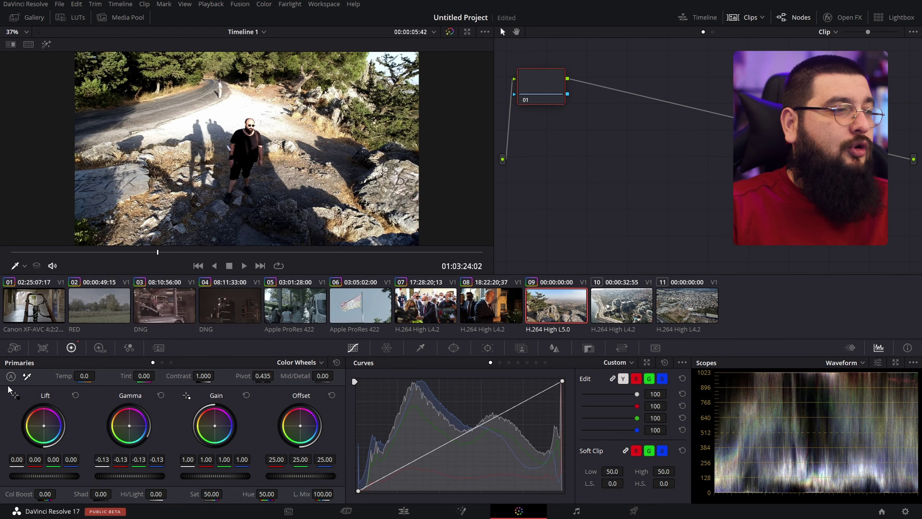
- Undo clip 09's gamma change back to 0.00, review the clip, and load clip 10's aerial footage
{"action": "key", "text": "ctrl+z"}
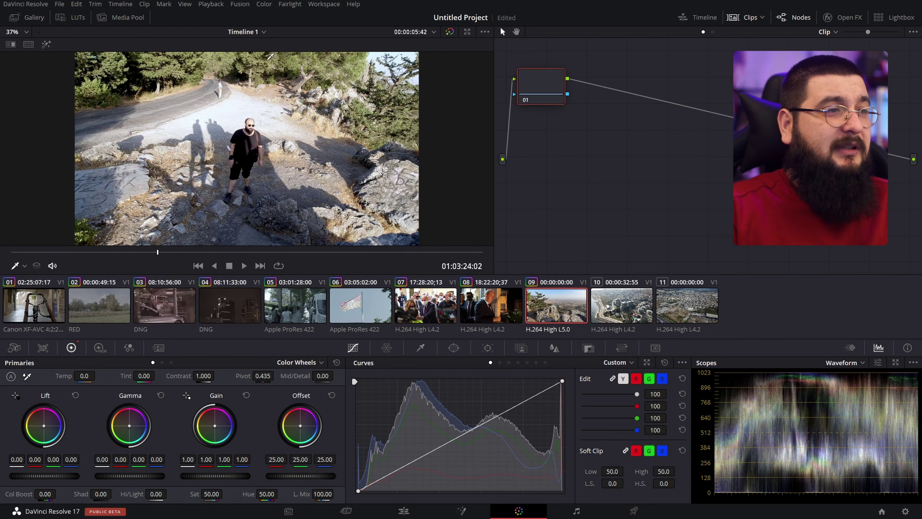
{"action": "left_click_drag", "start_coordinate": [273, 253], "coordinate": [337, 253]}
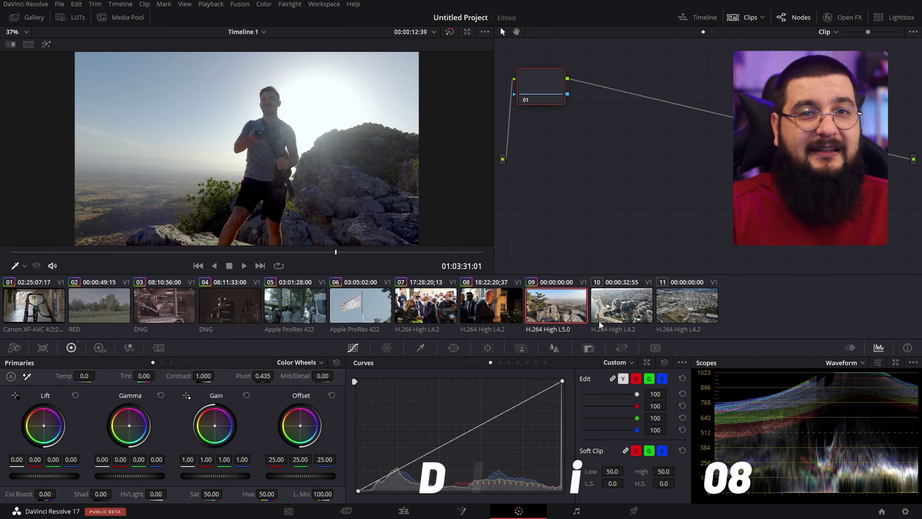
{"action": "left_click", "coordinate": [612, 306]}
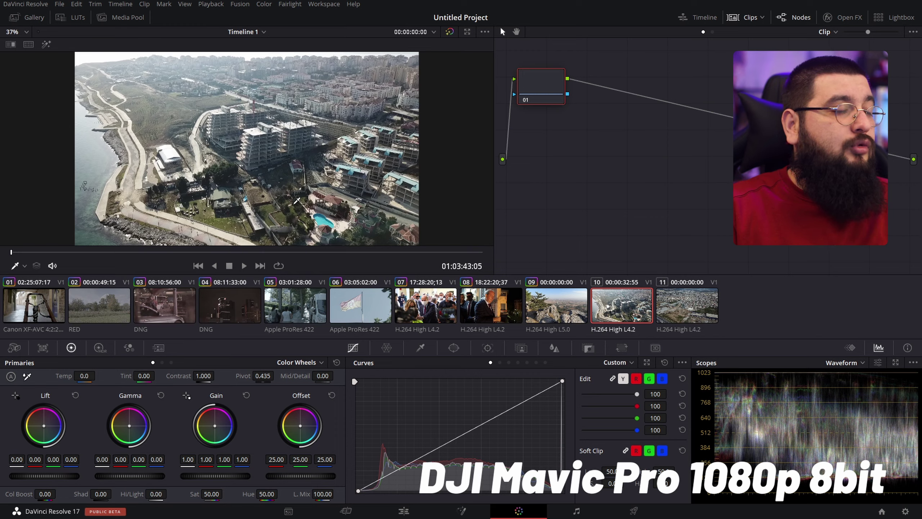
- Grade clip 10 with auto balance, Sat 81.80, Temp 100.0 and Tint 15.50, comparing via bypass
{"action": "mouse_move", "coordinate": [69, 251]}
{"action": "left_mouse_down"}
{"action": "mouse_move", "coordinate": [163, 251]}
{"action": "mouse_move", "coordinate": [105, 254]}
{"action": "left_mouse_up"}
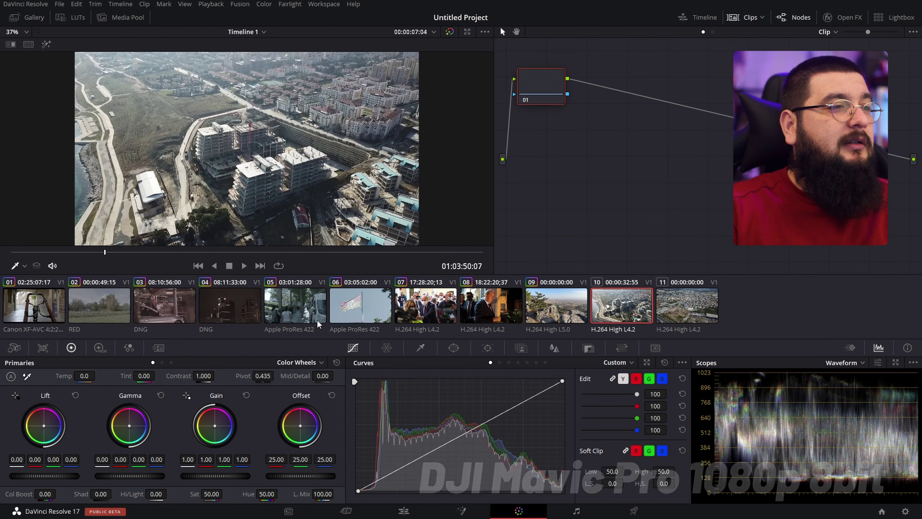
{"action": "left_click", "coordinate": [14, 377]}
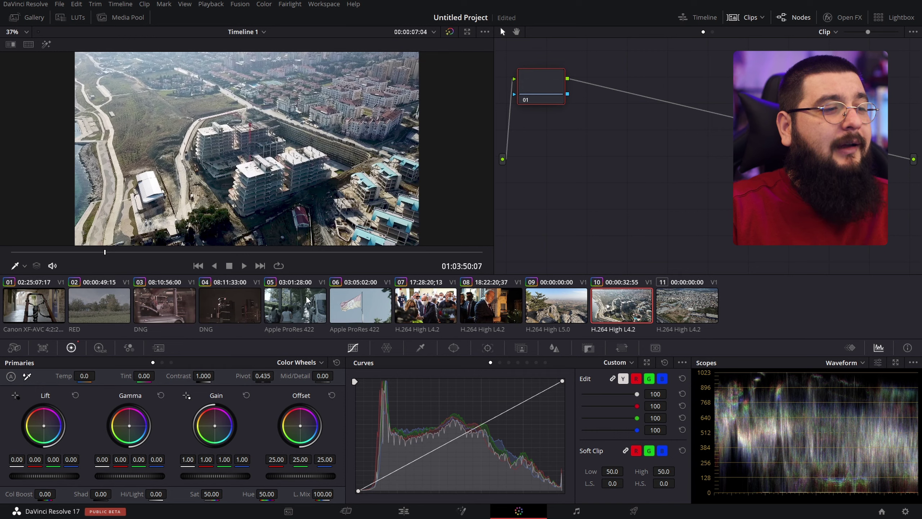
{"action": "left_click_drag", "start_coordinate": [212, 496], "coordinate": [205, 507]}
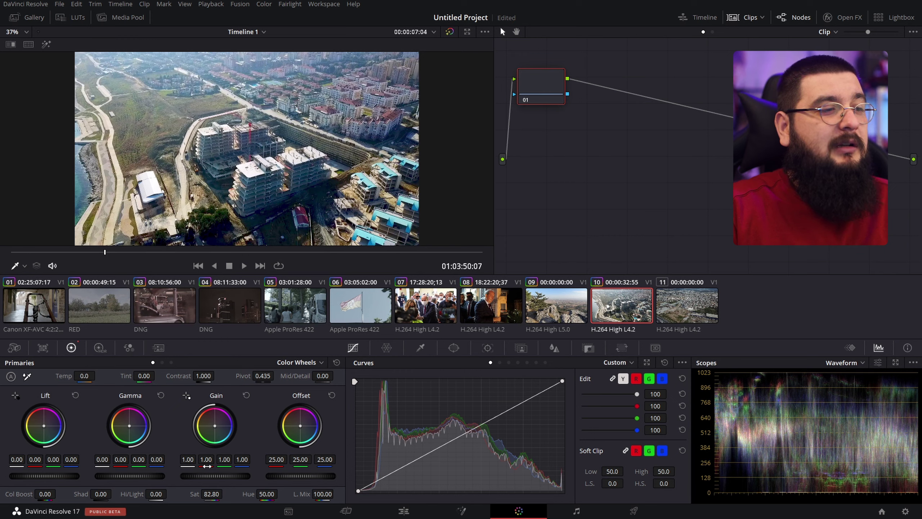
{"action": "left_click_drag", "start_coordinate": [93, 378], "coordinate": [158, 375]}
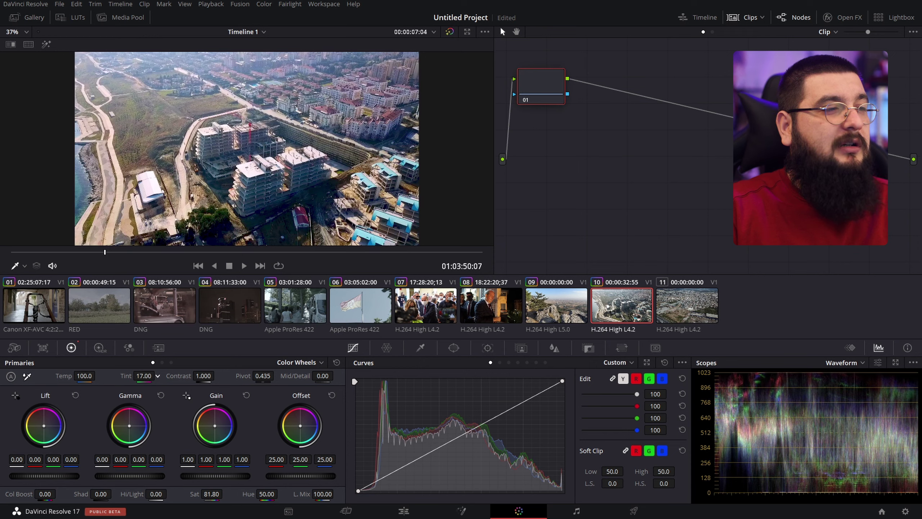
{"action": "left_click", "coordinate": [449, 173]}
{"action": "key", "text": "shift+d"}
{"action": "key", "text": "shift+d"}
{"action": "key", "text": "shift+d"}
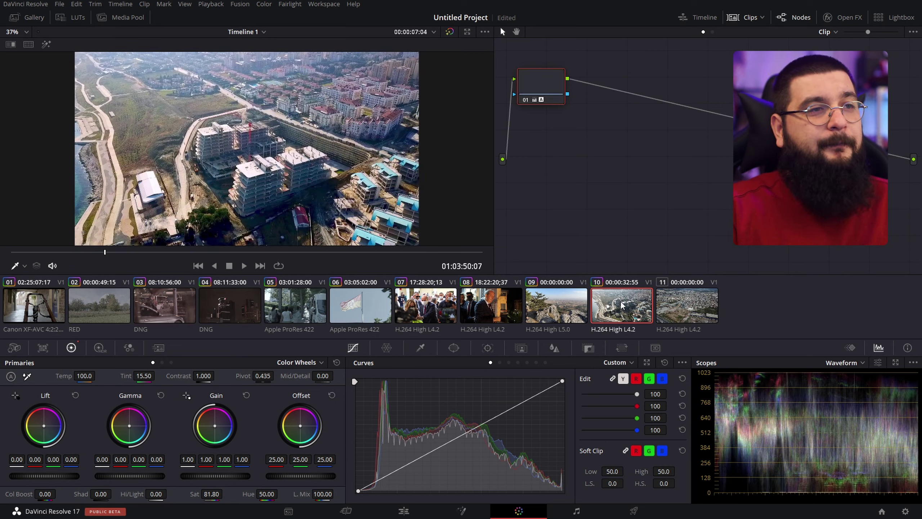
- Load clip 11's aerial city shot and scrub to a later frame
{"action": "left_click", "coordinate": [679, 314]}
{"action": "left_click", "coordinate": [39, 255]}
{"action": "left_click_drag", "start_coordinate": [39, 255], "coordinate": [132, 260]}
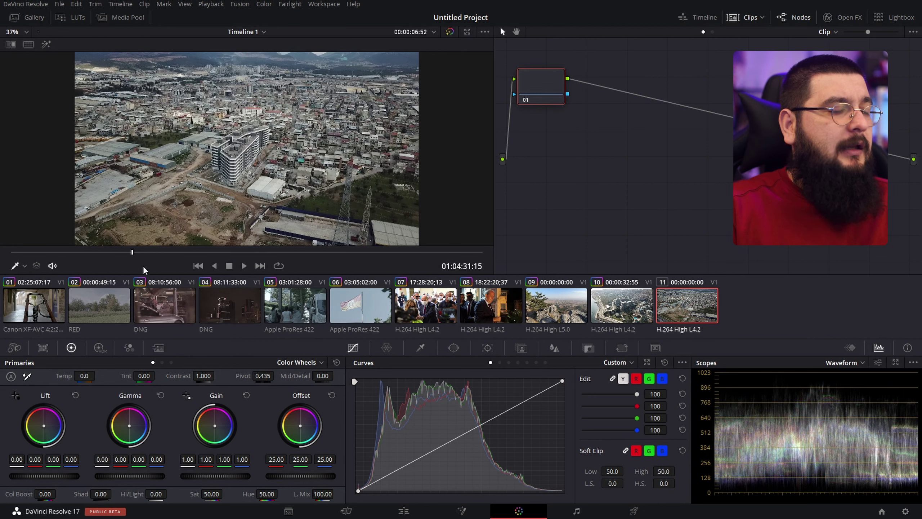
- Apply Auto Balance to clip 11's dense-city aerial shot and preview it through to the end
{"action": "left_click", "coordinate": [11, 377]}
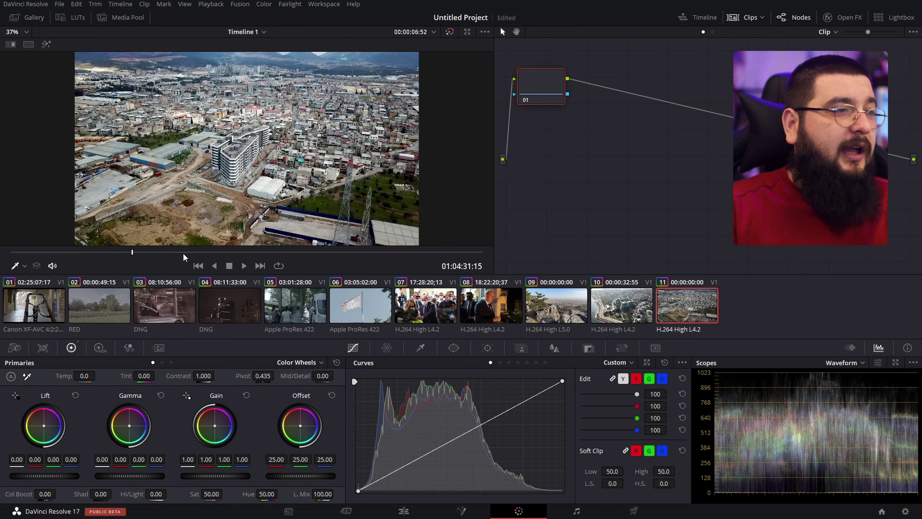
{"action": "left_click_drag", "start_coordinate": [184, 254], "coordinate": [371, 252]}
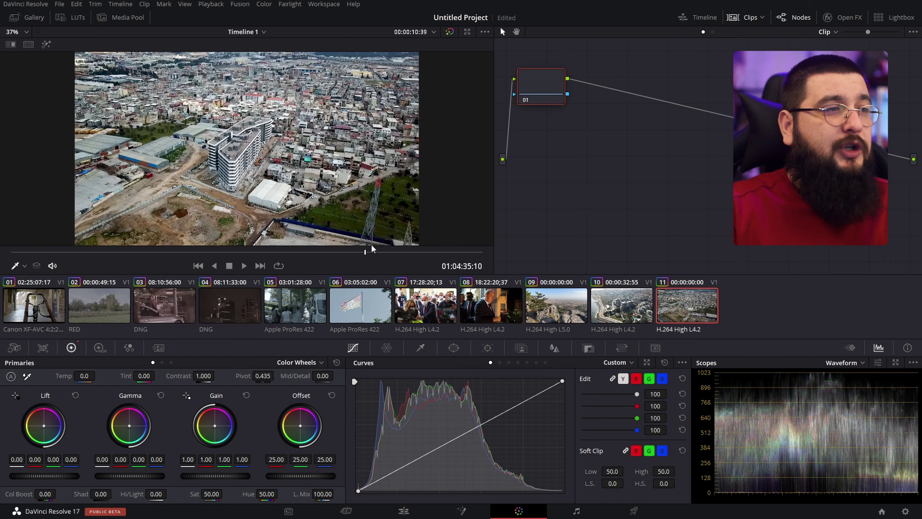